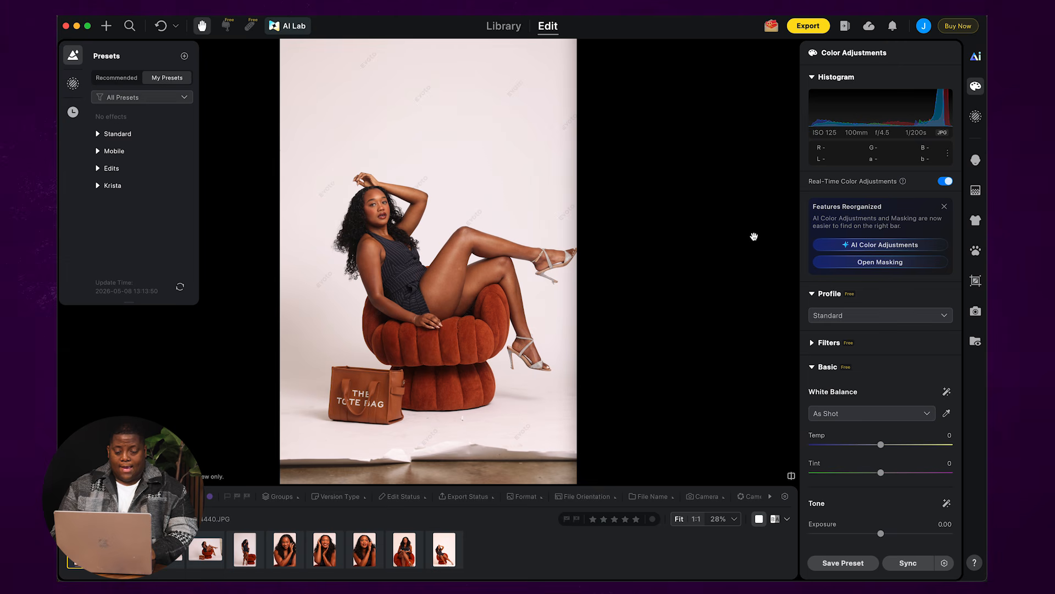
Raise the exposure to 0.20.
left_click(973, 88)
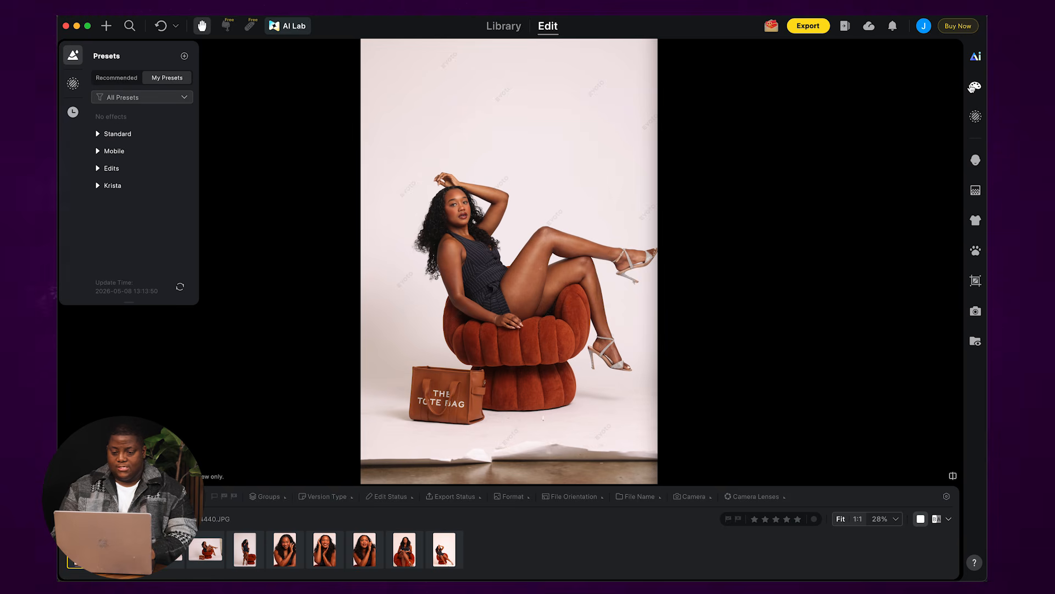
left_click(971, 96)
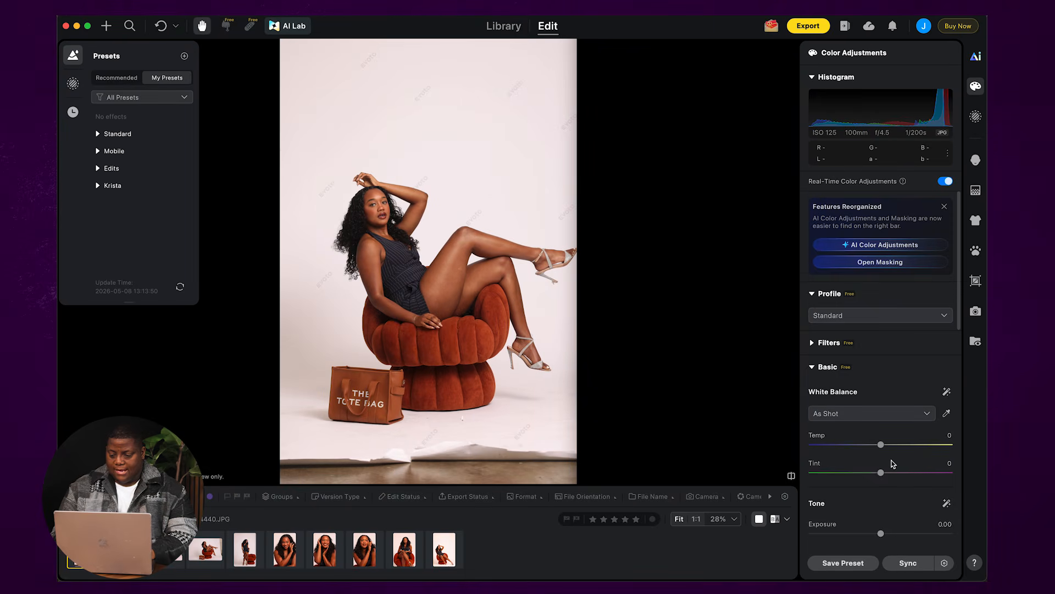
left_click(942, 410)
key("Up")
key("Up")
key("Up")
key("Up")
key("Return")
Set the white balance temperature to 2.
scroll(938, 426, "down", 5)
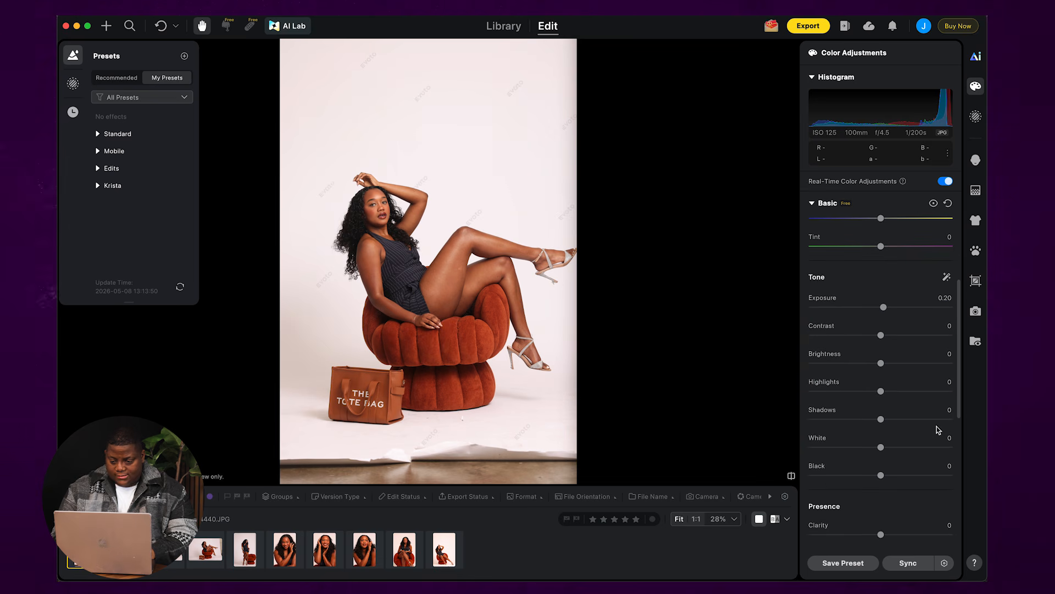
scroll(937, 384, "up", 2)
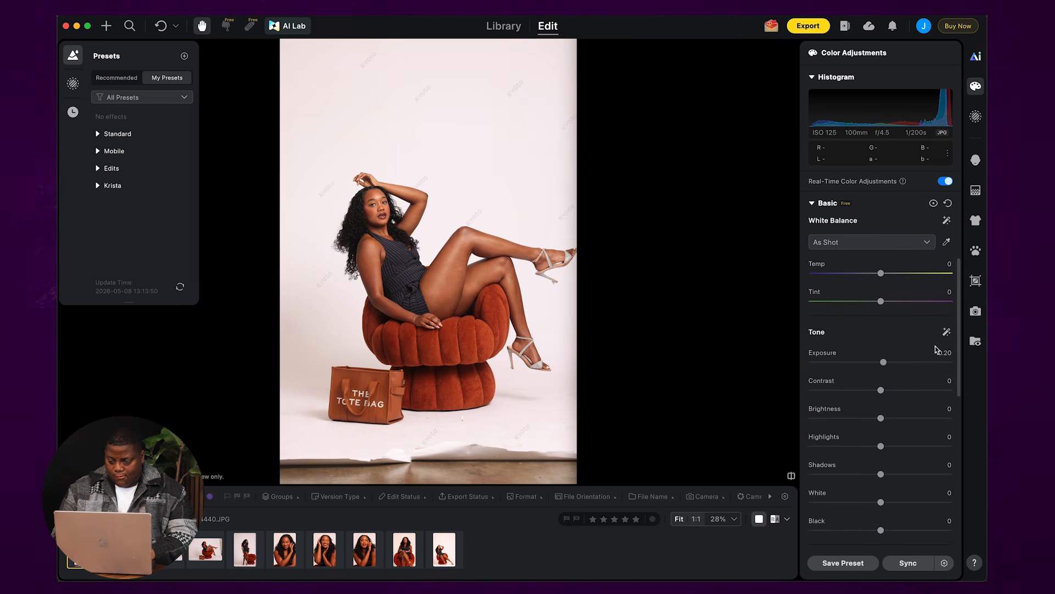
left_click(949, 264)
type("2")
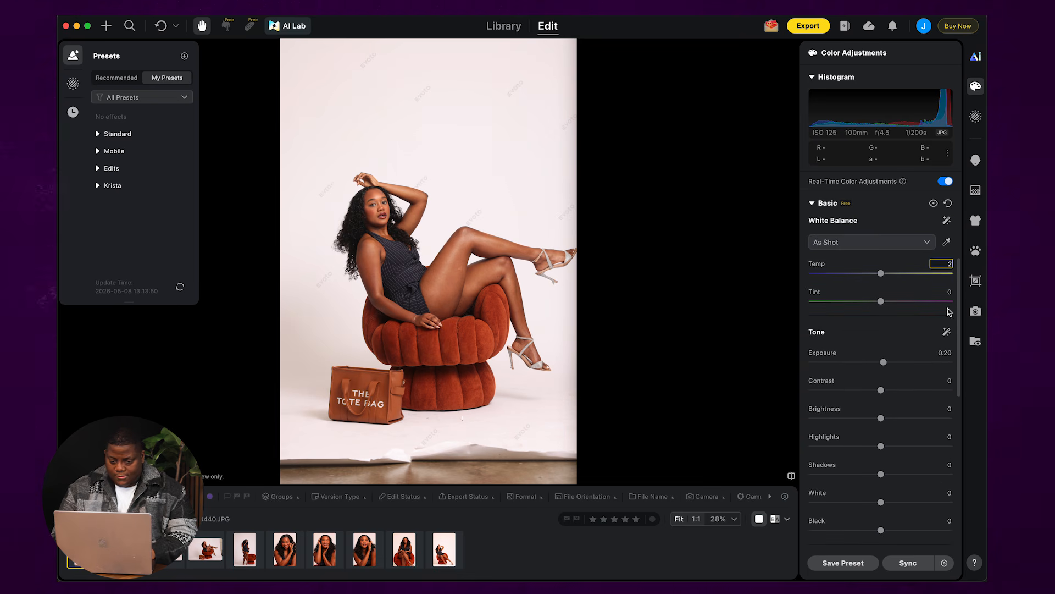
key("Return")
Set the saturation to 5.
scroll(933, 345, "down", 7)
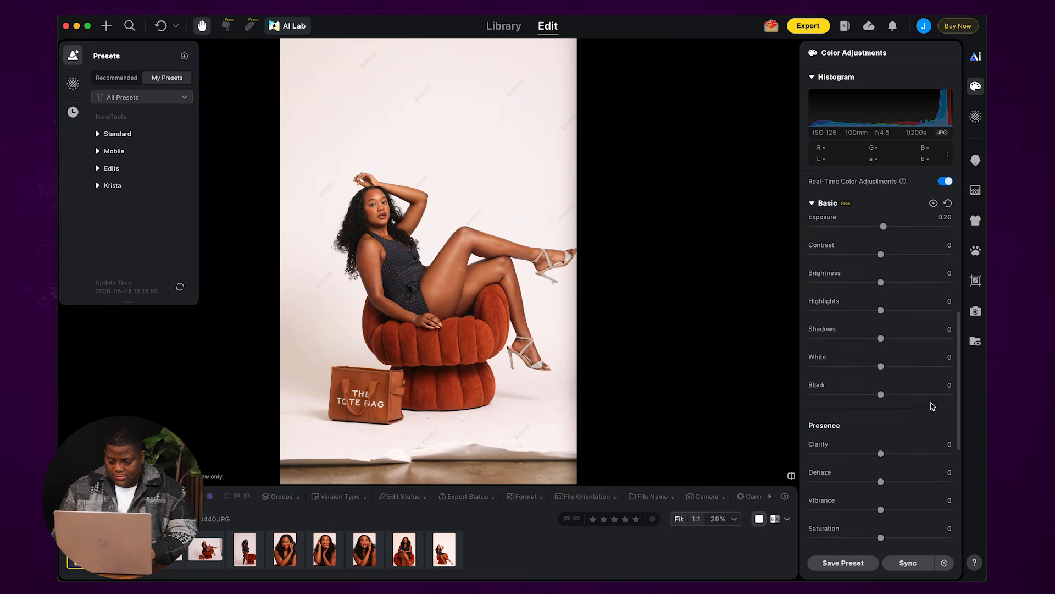
scroll(935, 398, "down", 4)
left_click(940, 419)
type("3")
key("BackSpace")
type("4")
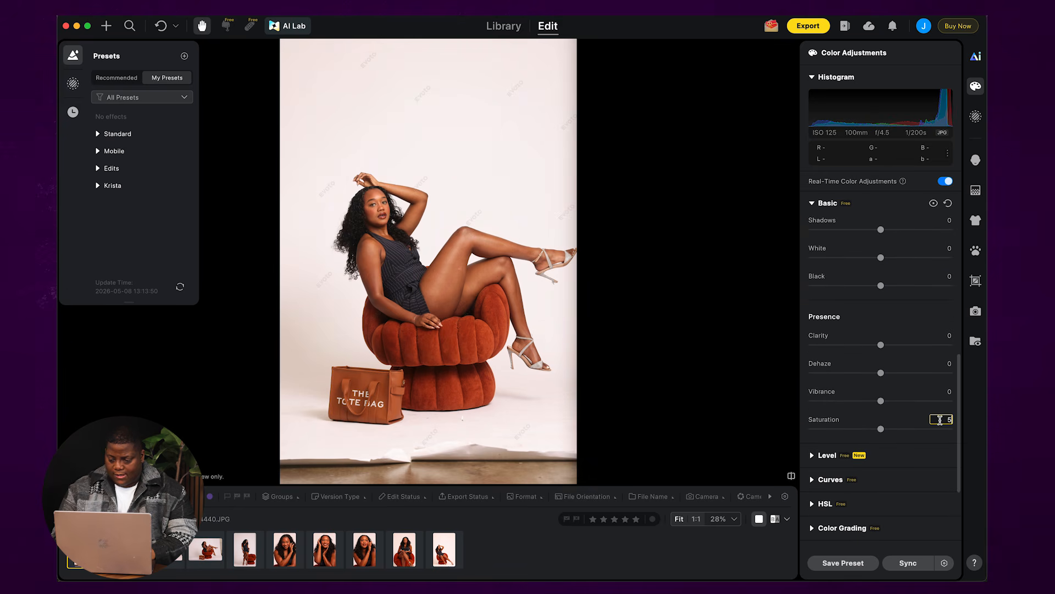
key("Return")
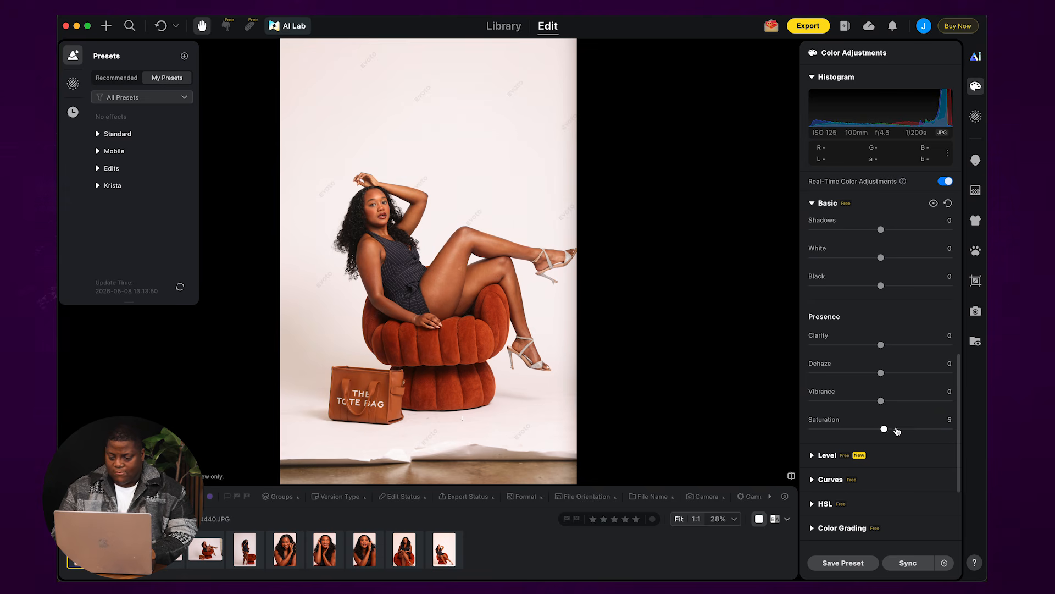
Set the contrast to 6.
scroll(879, 439, "up", 1)
scroll(879, 437, "up", 5)
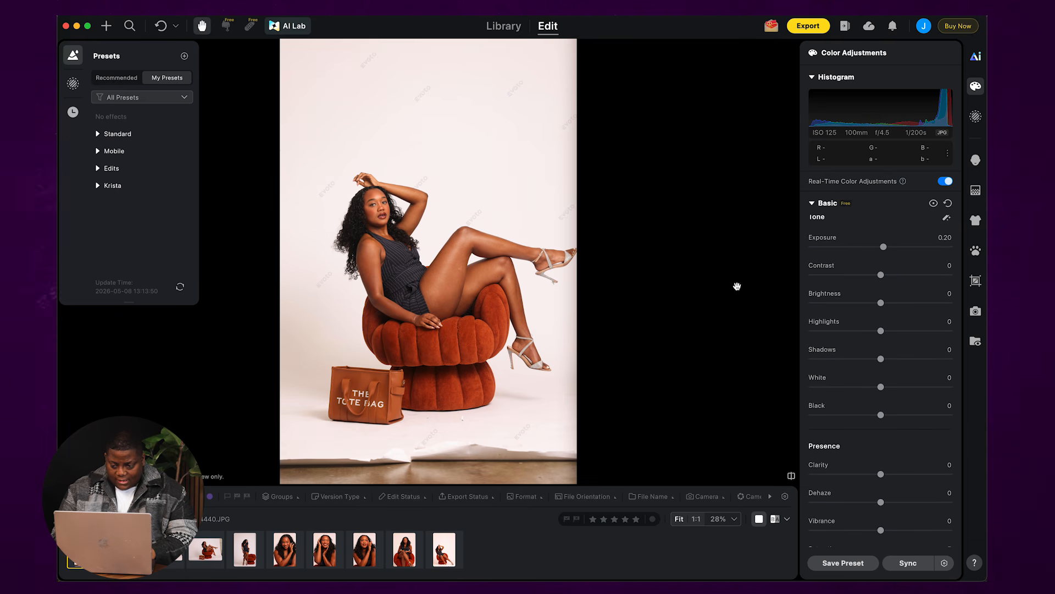
left_click(949, 266)
left_click(950, 267)
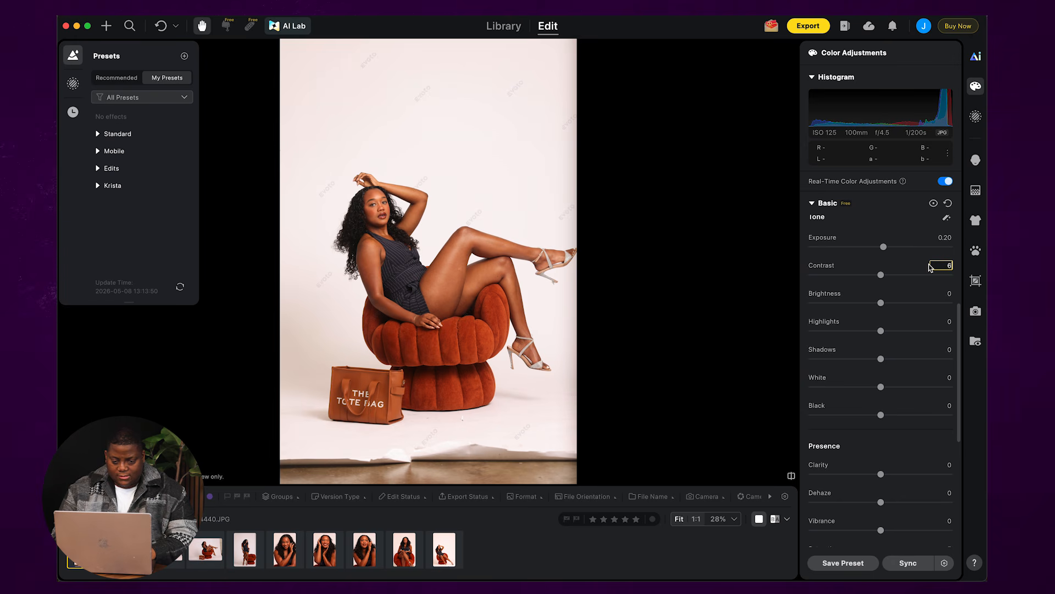
key("Return")
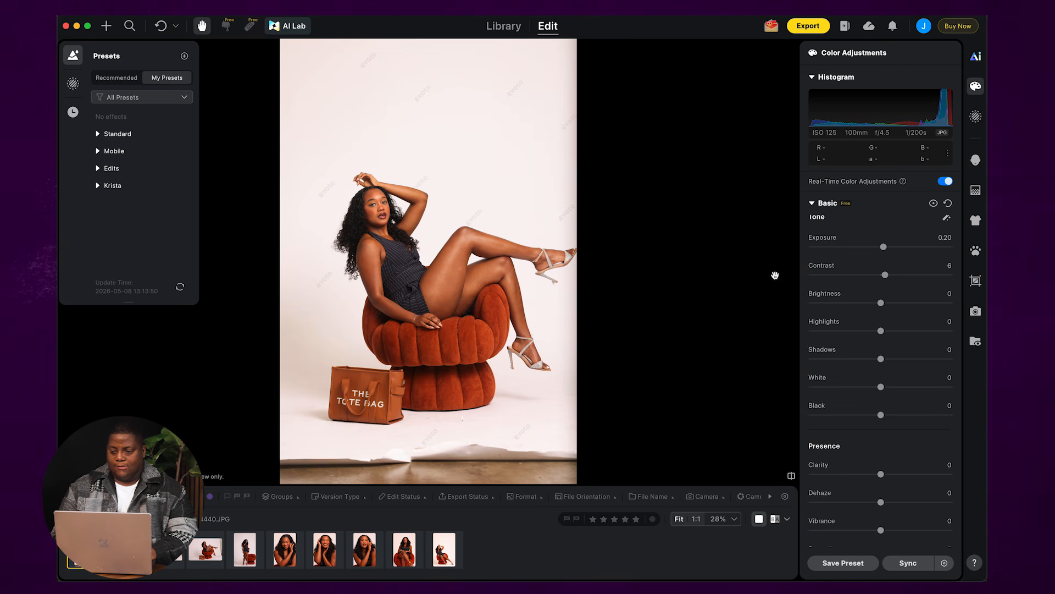
Try removing the floor strip along the bottom of the photo with AI Lab Smart Removal, exiting without saving.
left_click(299, 29)
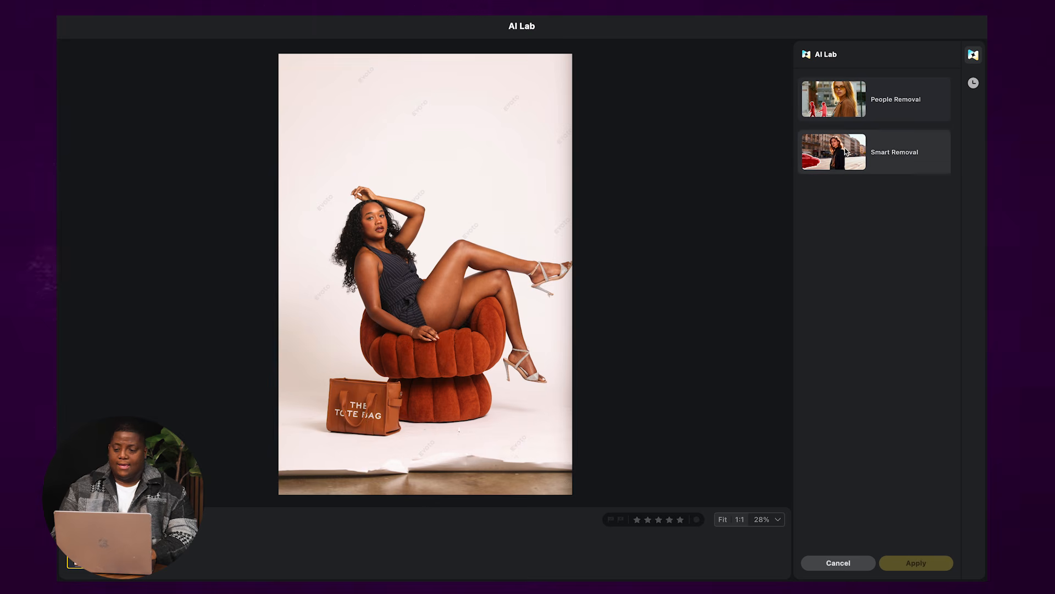
left_click(846, 152)
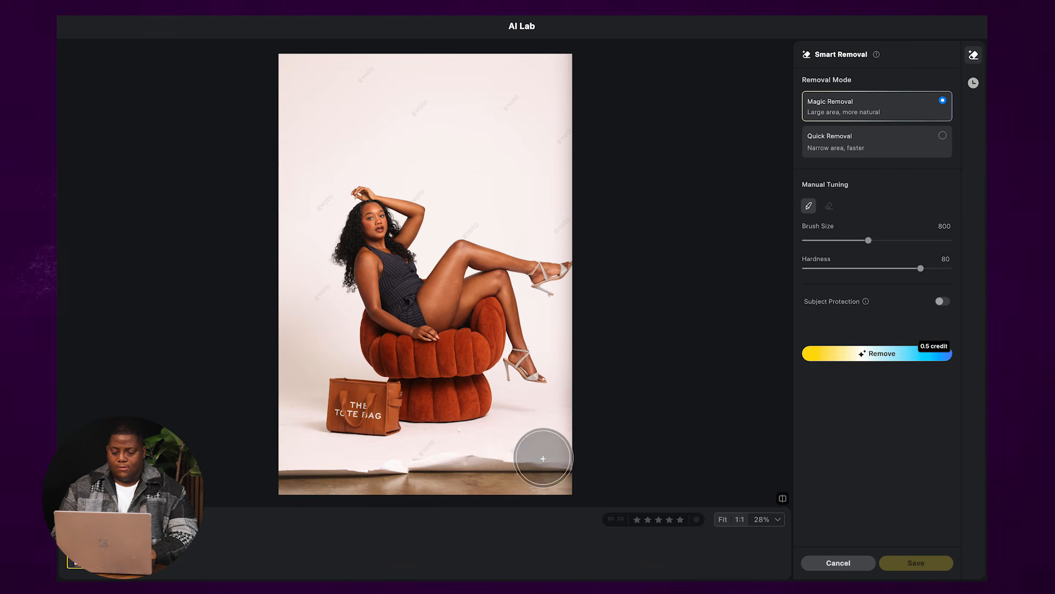
mouse_move(567, 479)
left_mouse_down()
mouse_move(301, 491)
mouse_move(452, 493)
mouse_move(536, 487)
mouse_move(273, 480)
left_mouse_up()
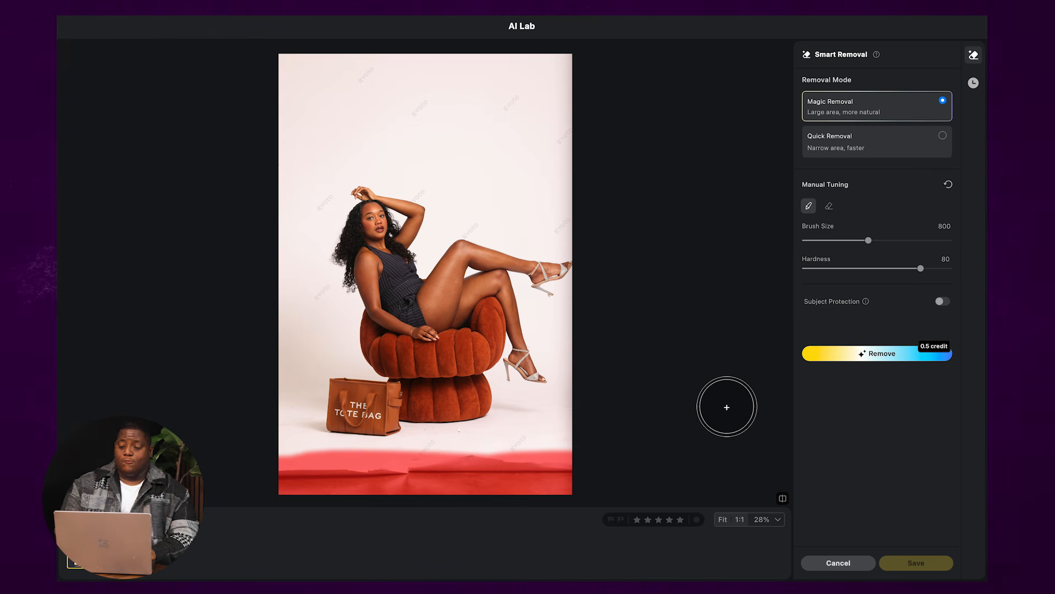
left_click(867, 355)
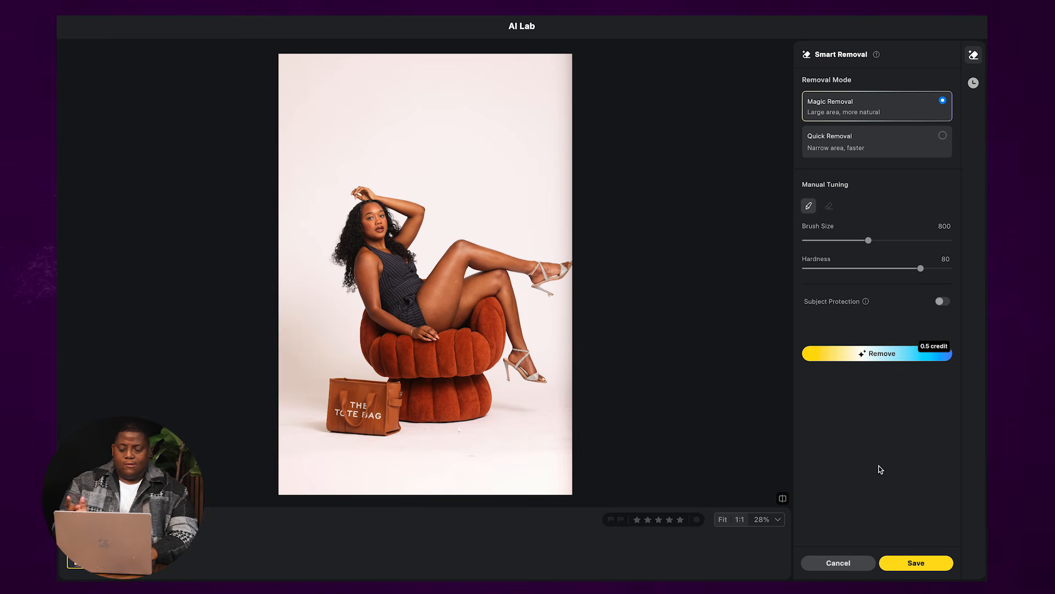
left_click(841, 564)
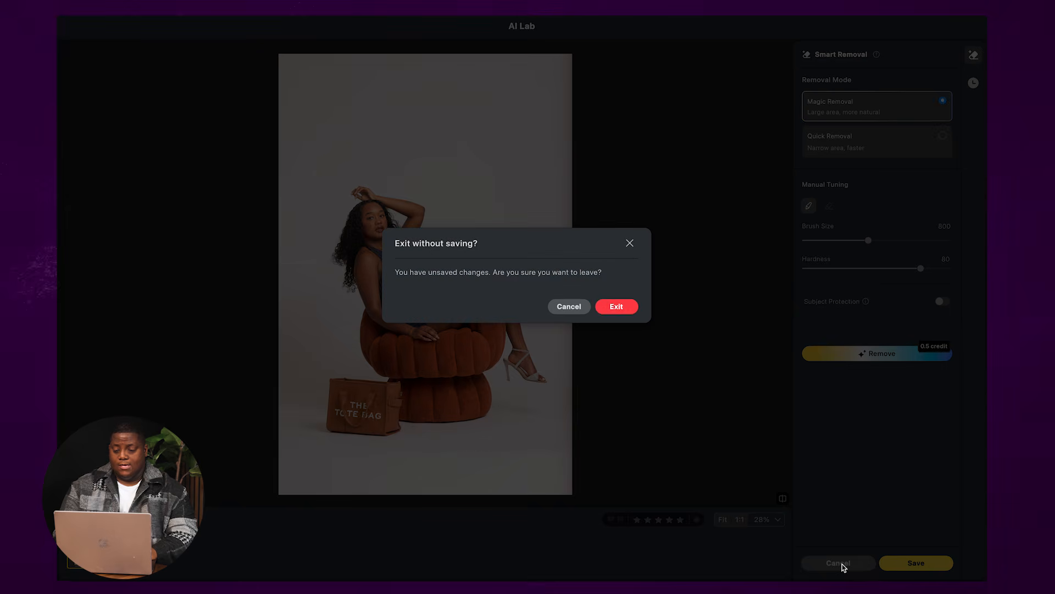
left_click(609, 306)
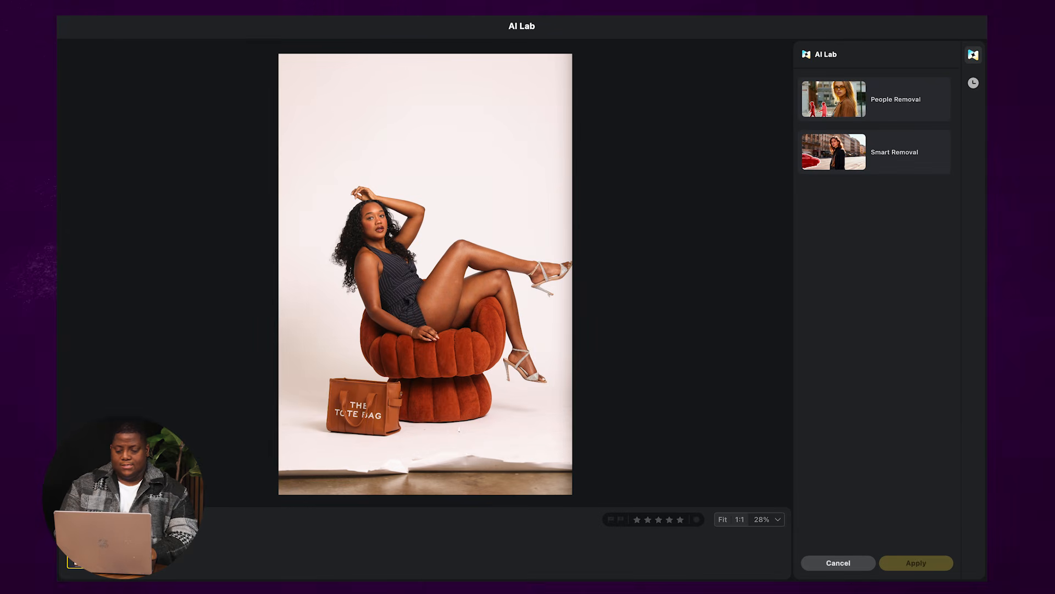
left_click(847, 561)
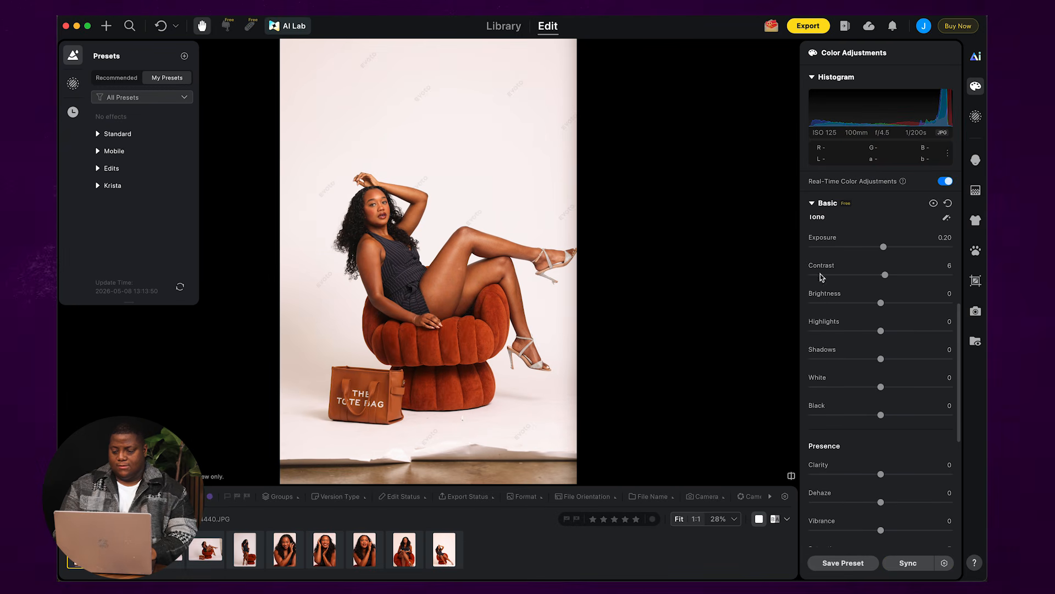
Turn on Distractions Removal in Background Adjustments.
left_click(976, 192)
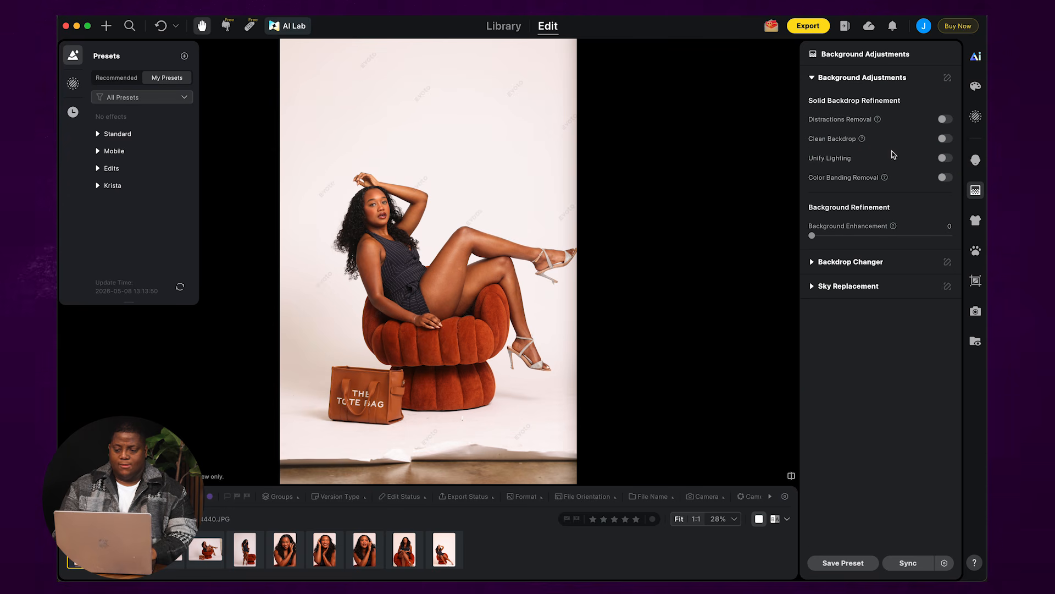
left_click(945, 123)
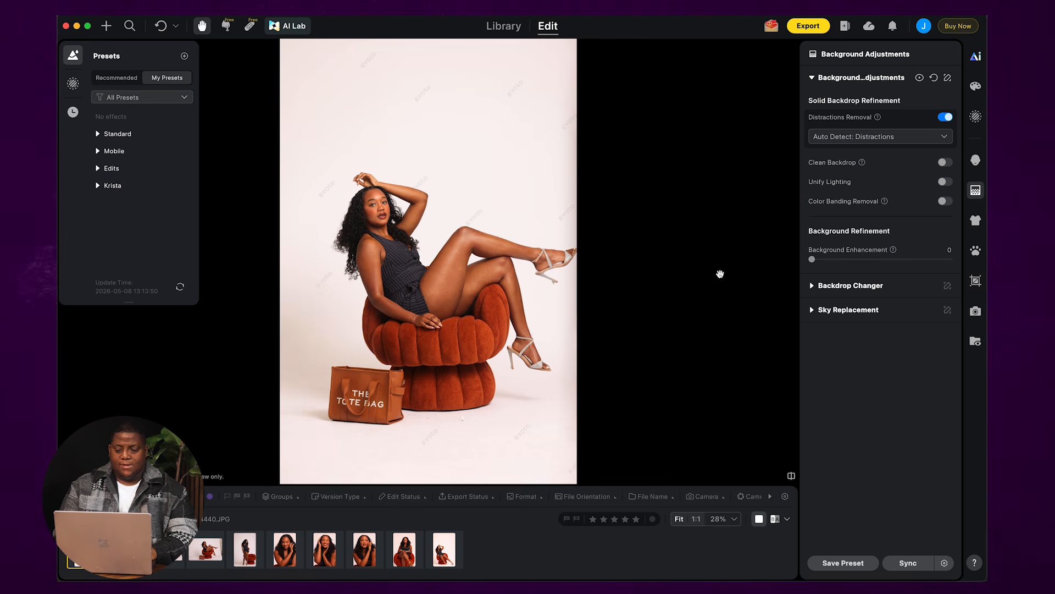
Replace the backdrop with the White asset in Backdrop Changer at 70 opacity.
left_click(867, 286)
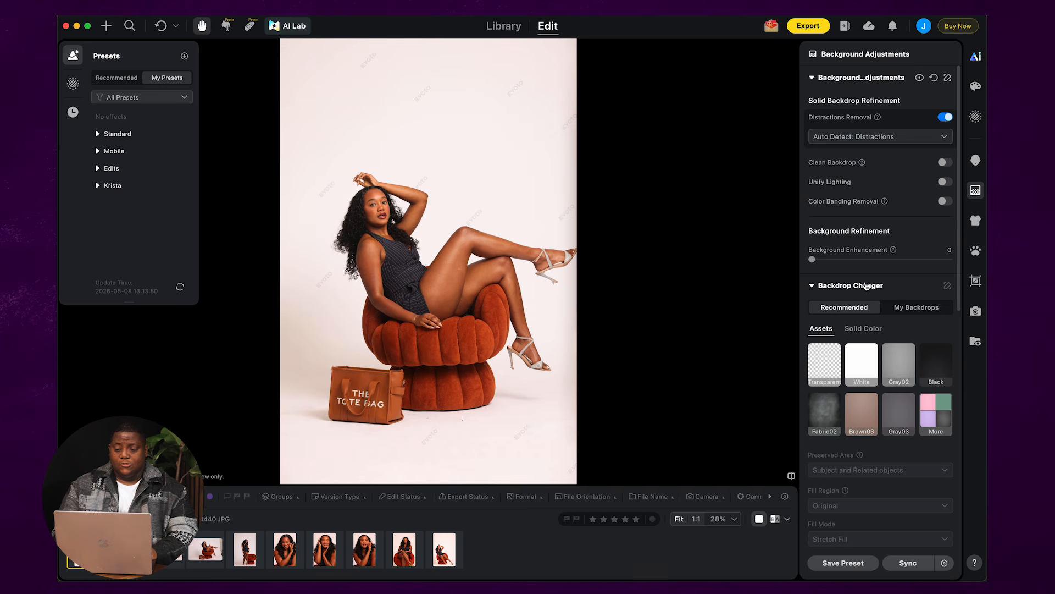
left_click(860, 365)
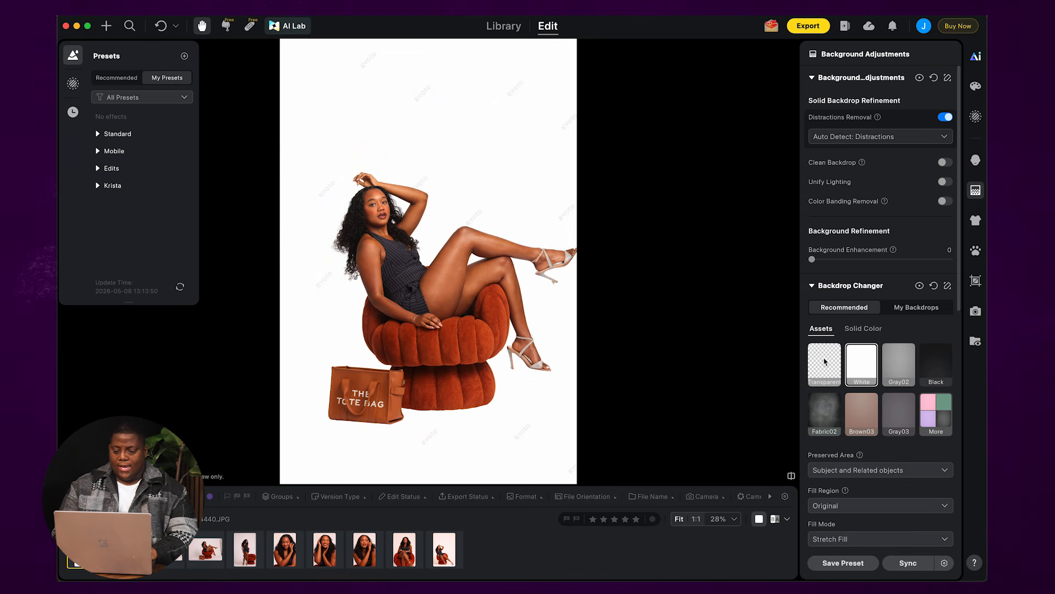
scroll(824, 340, "down", 5)
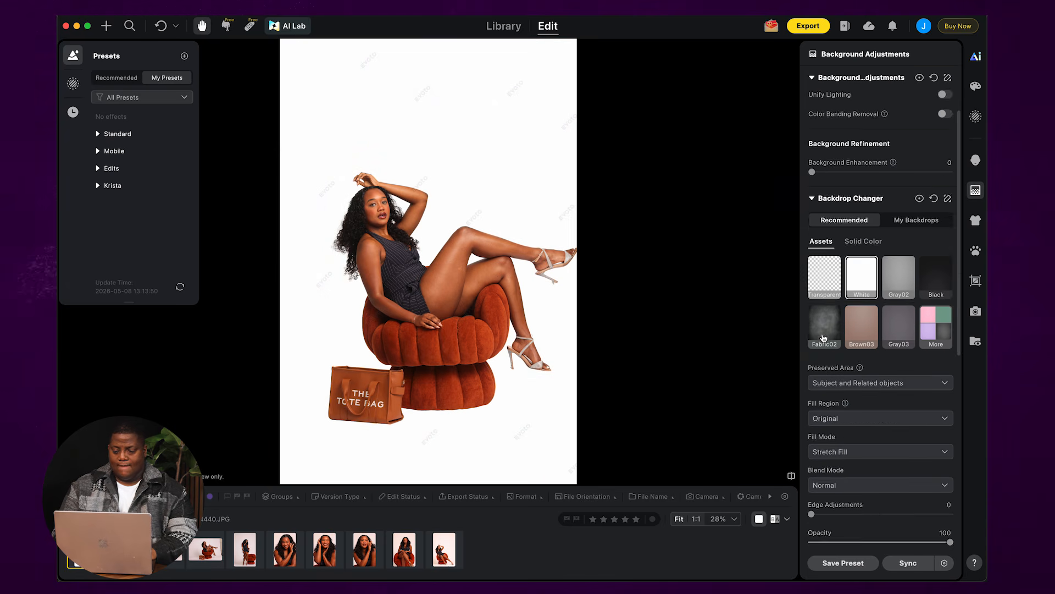
left_click(943, 429)
type("60")
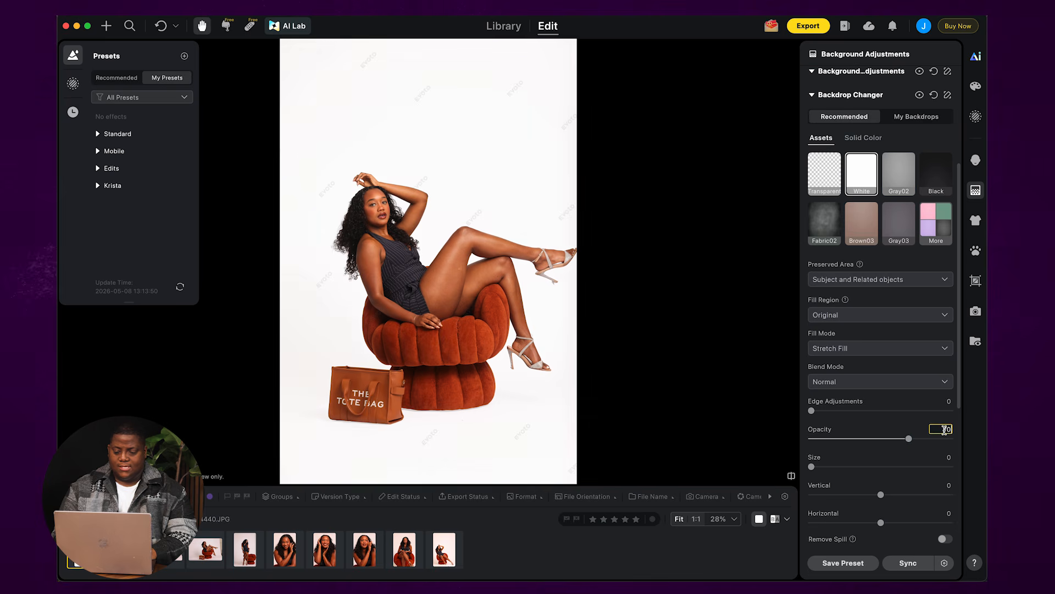
key("BackSpace")
key("BackSpace")
type("70")
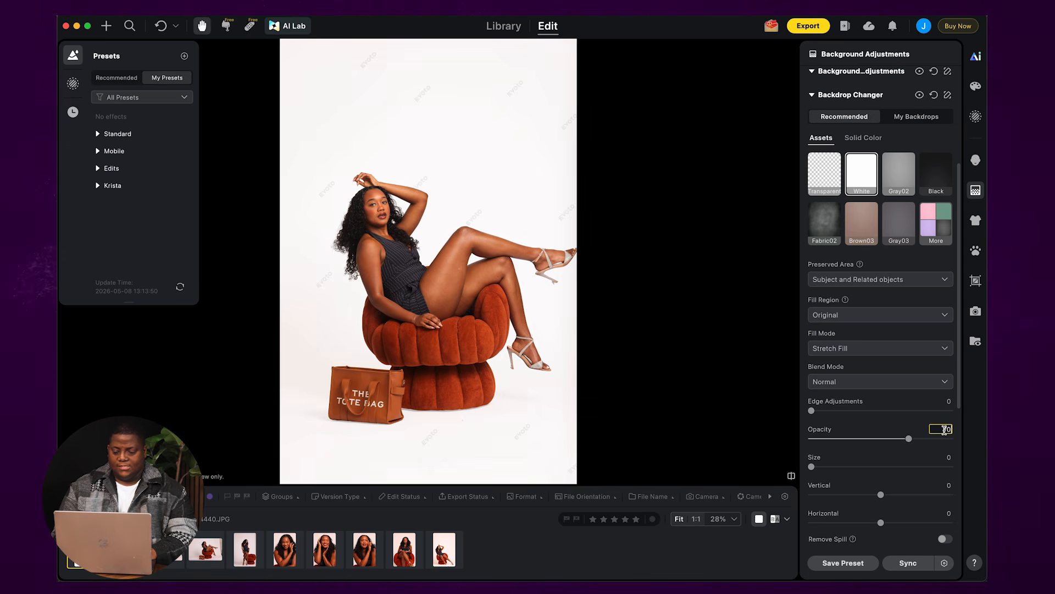
key("Return")
Enable AI Retain Shadows for the new backdrop.
left_click(791, 476)
left_click(791, 476)
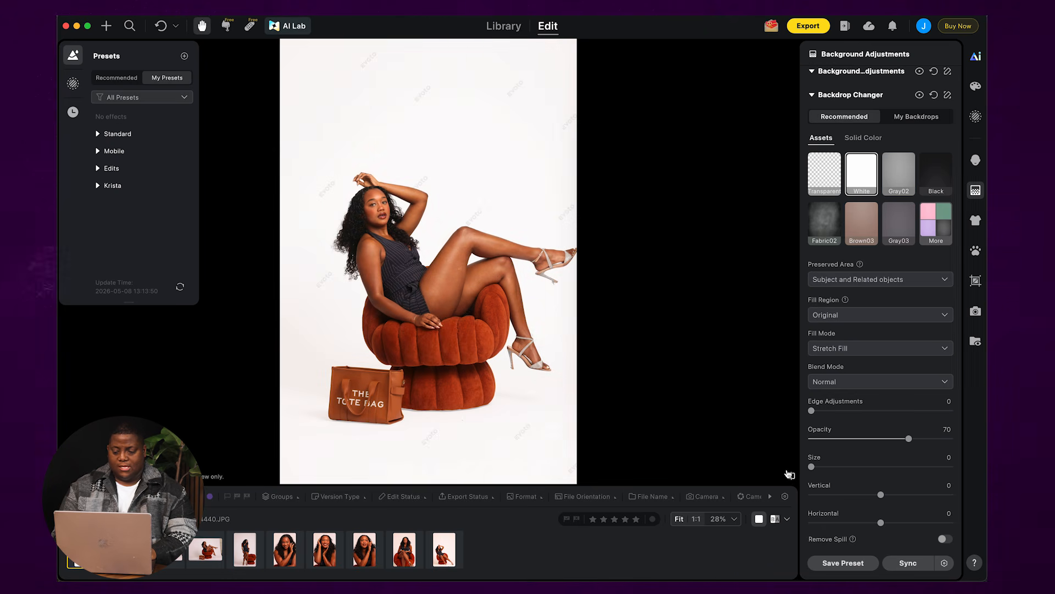
scroll(816, 450, "down", 5)
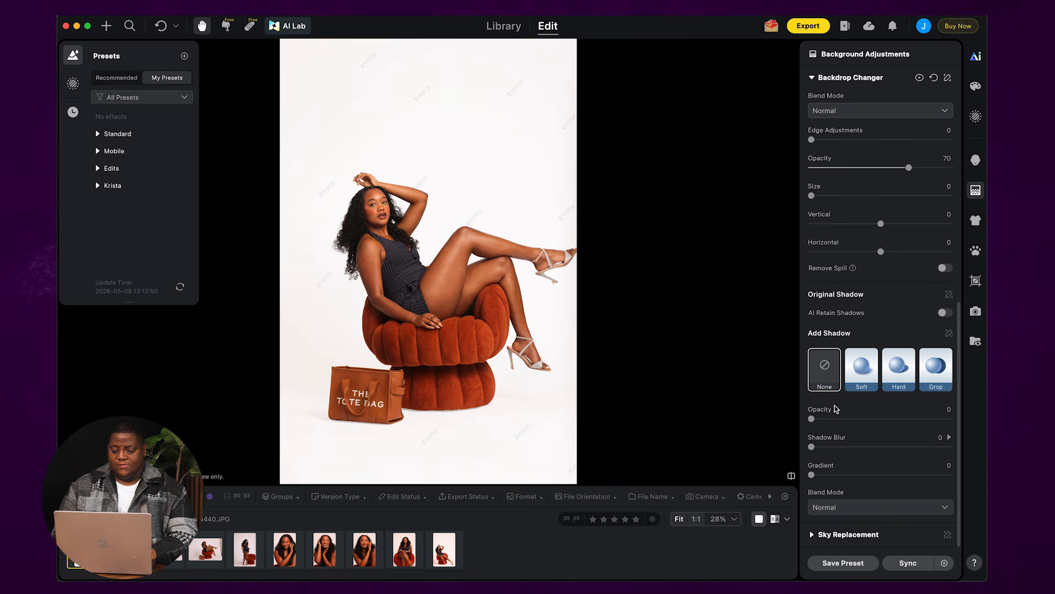
left_click(944, 313)
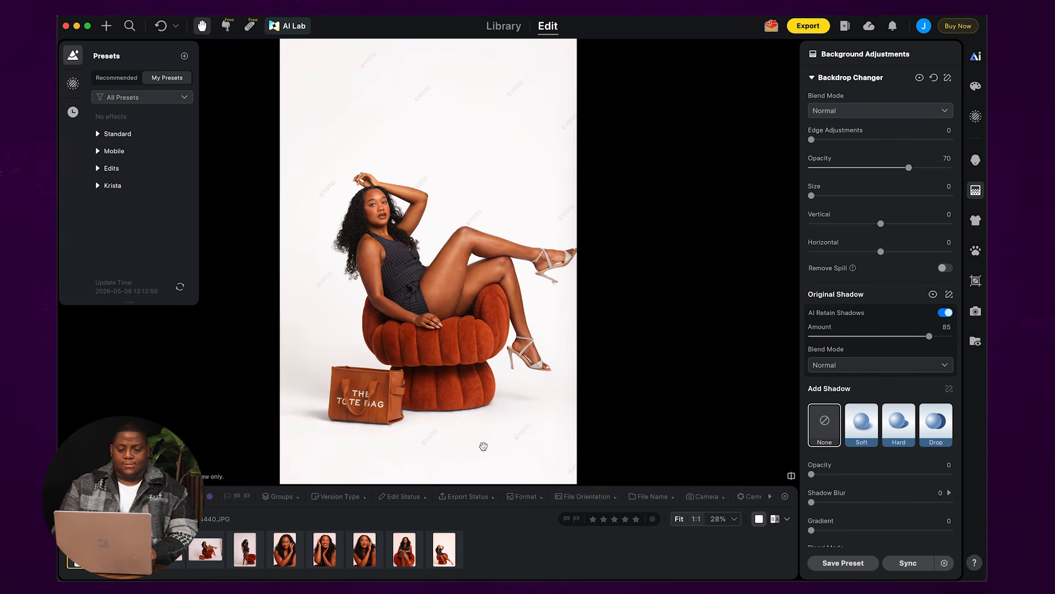
In Portrait Retouching's Blemish Removal, set Freckles & Acne to 40 and Dark Circles to about 40.
left_click(974, 165)
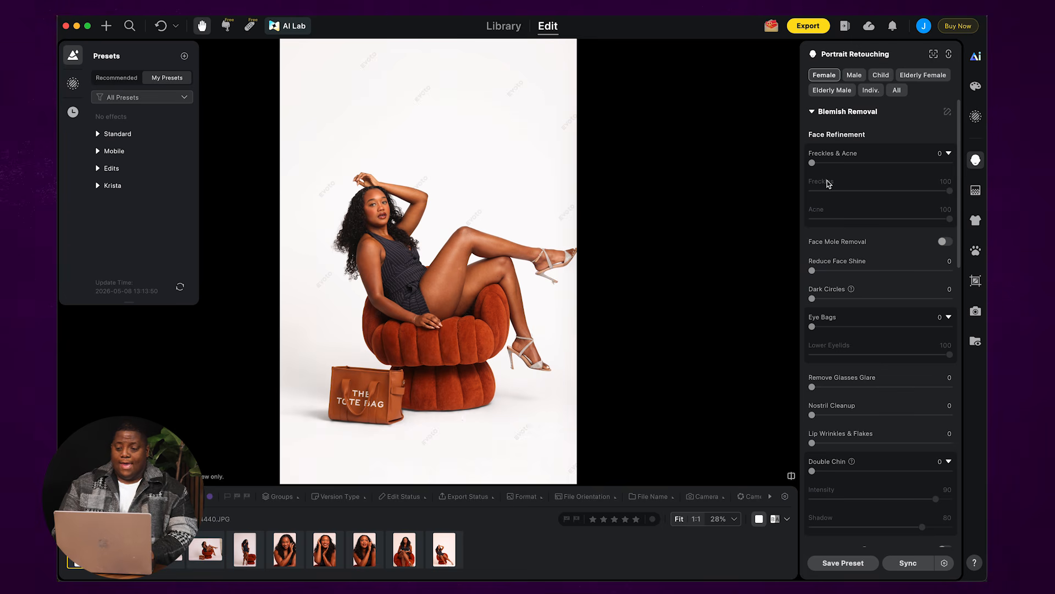
left_click(819, 112)
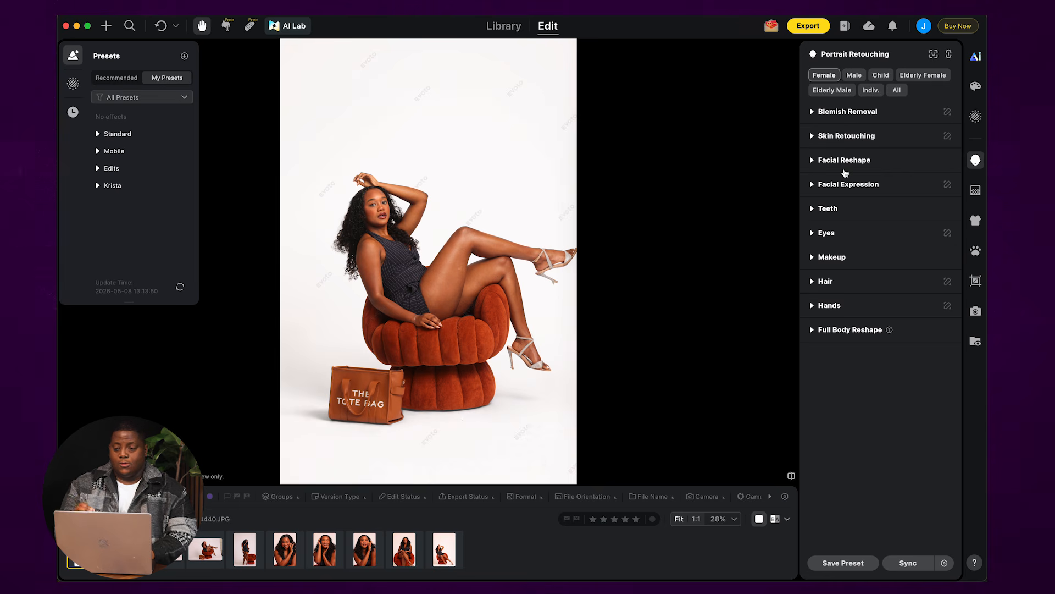
left_click(840, 114)
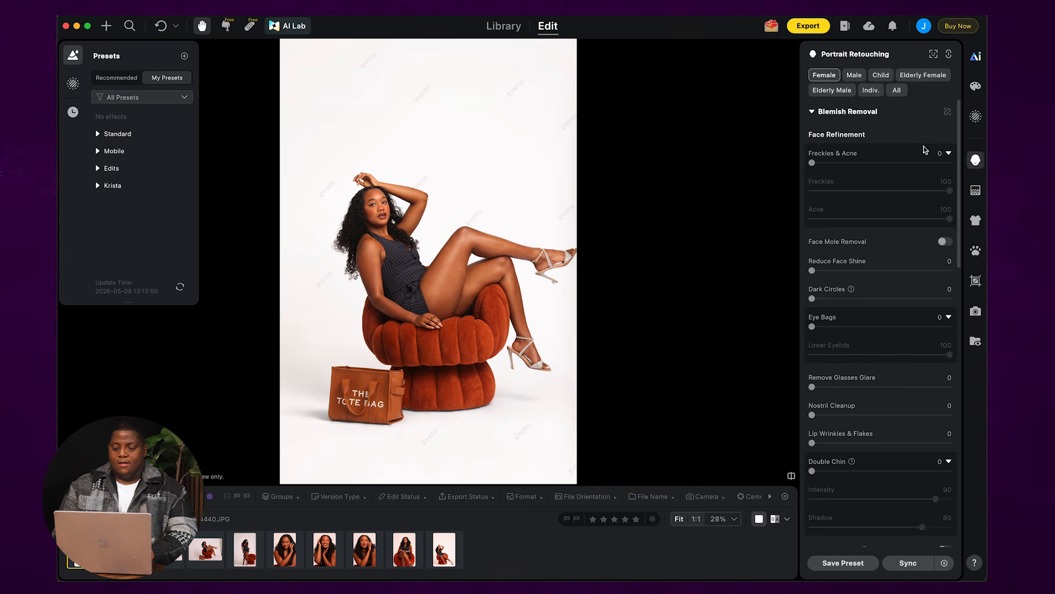
scroll(367, 197, "up", 2)
scroll(368, 197, "up", 5)
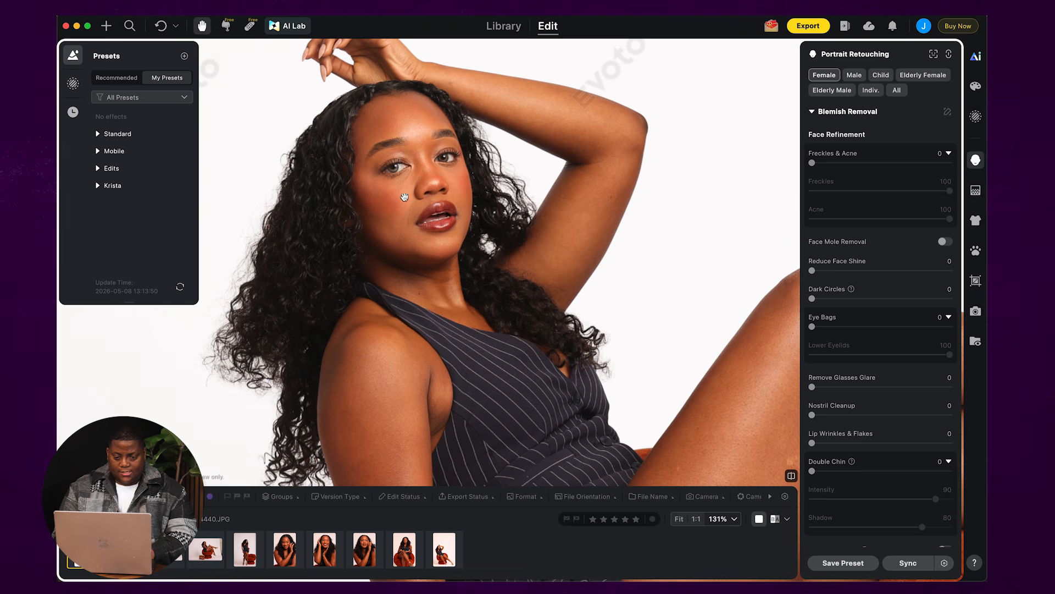
left_click(941, 153)
type("1030")
key("Return")
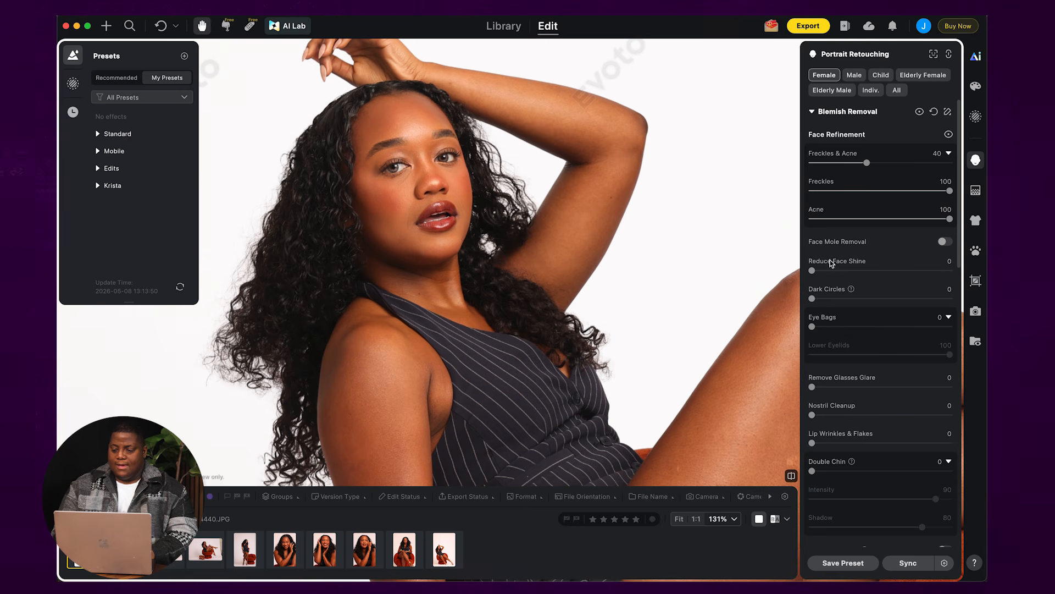
scroll(833, 265, "down", 2)
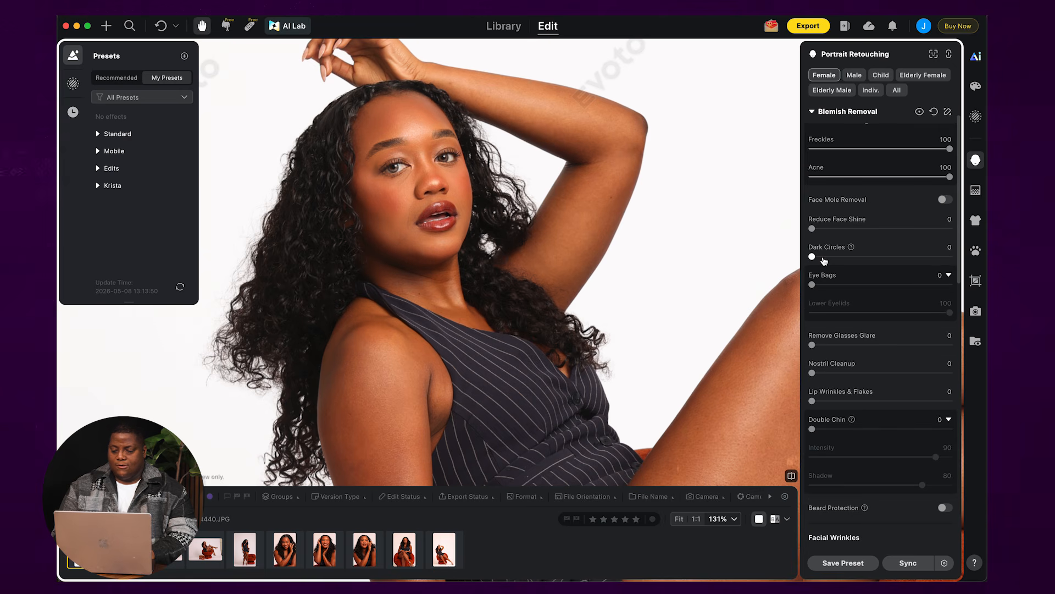
left_click_drag(813, 258, 868, 264)
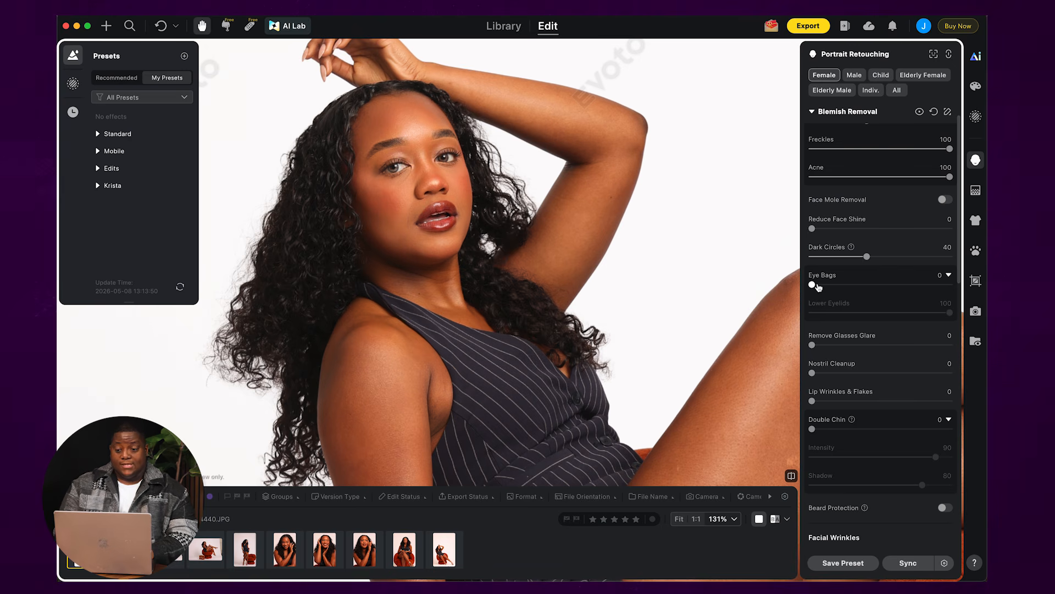
Set Eye Bags in Blemish Removal to about 60.
left_click_drag(818, 286, 897, 286)
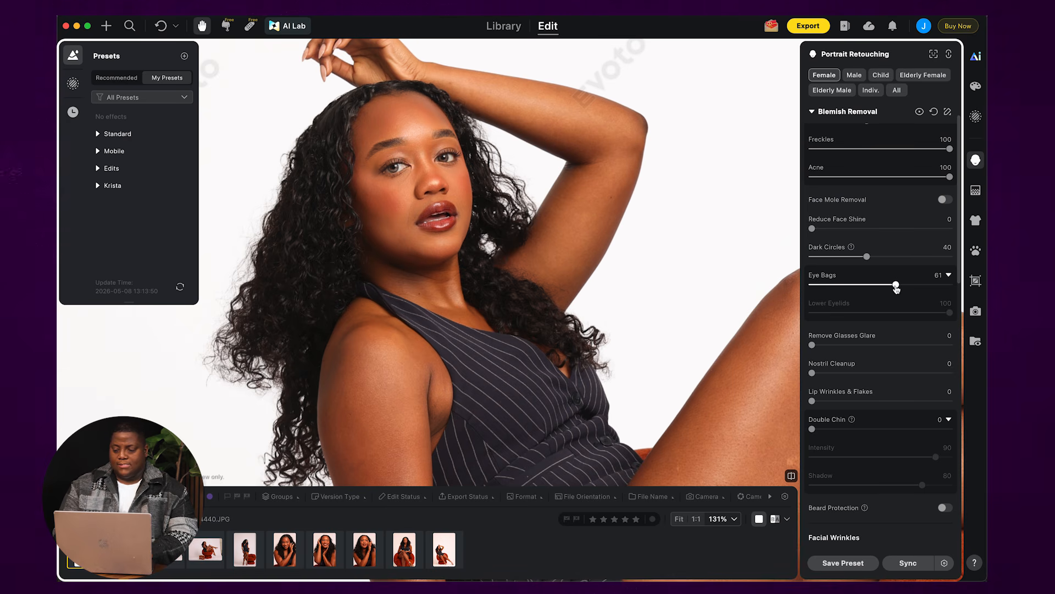
In Body Refinement, set Body Blemishes to 80 and Neck Wrinkles to 40.
scroll(875, 350, "down", 3)
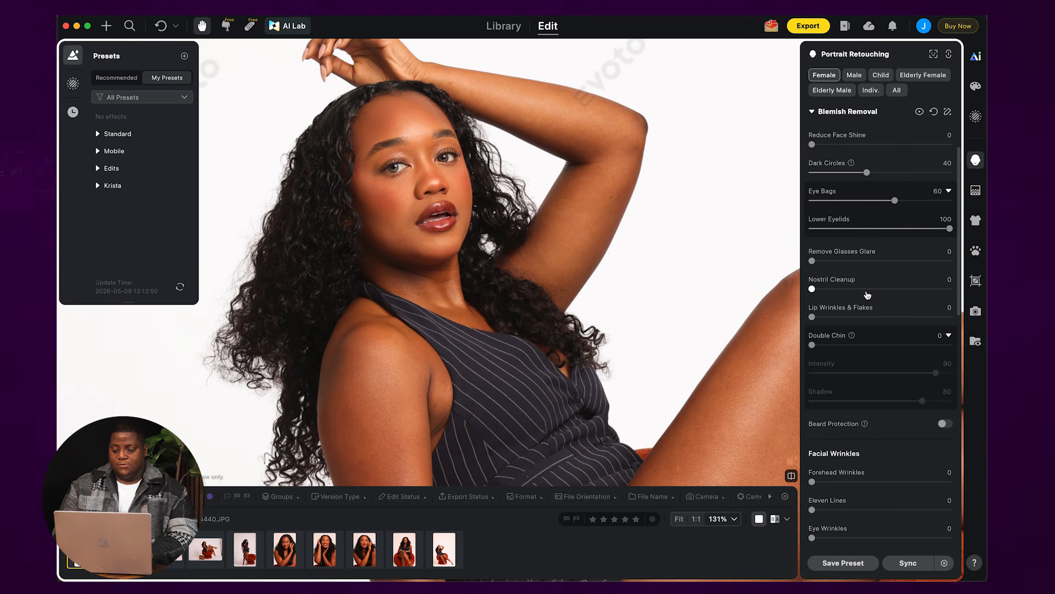
scroll(868, 275, "down", 5)
scroll(868, 295, "down", 5)
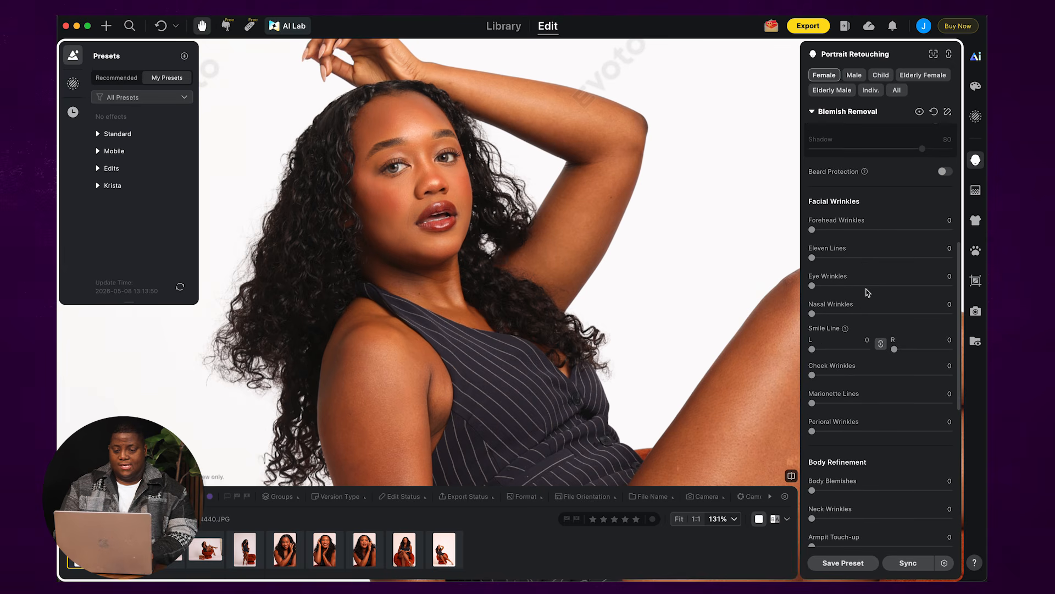
scroll(855, 264, "down", 2)
scroll(855, 265, "down", 1)
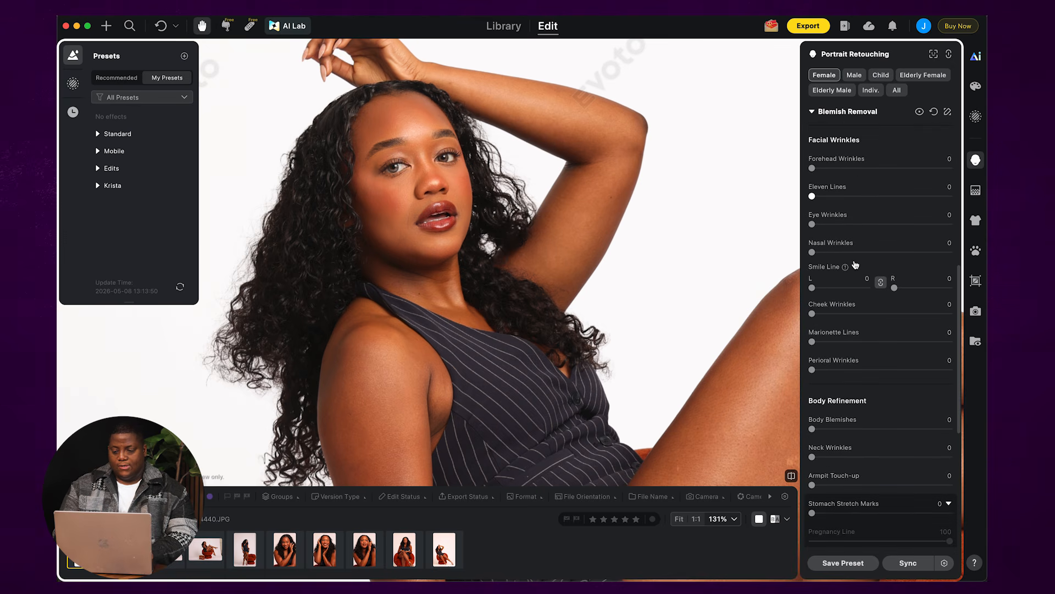
scroll(847, 326, "down", 5)
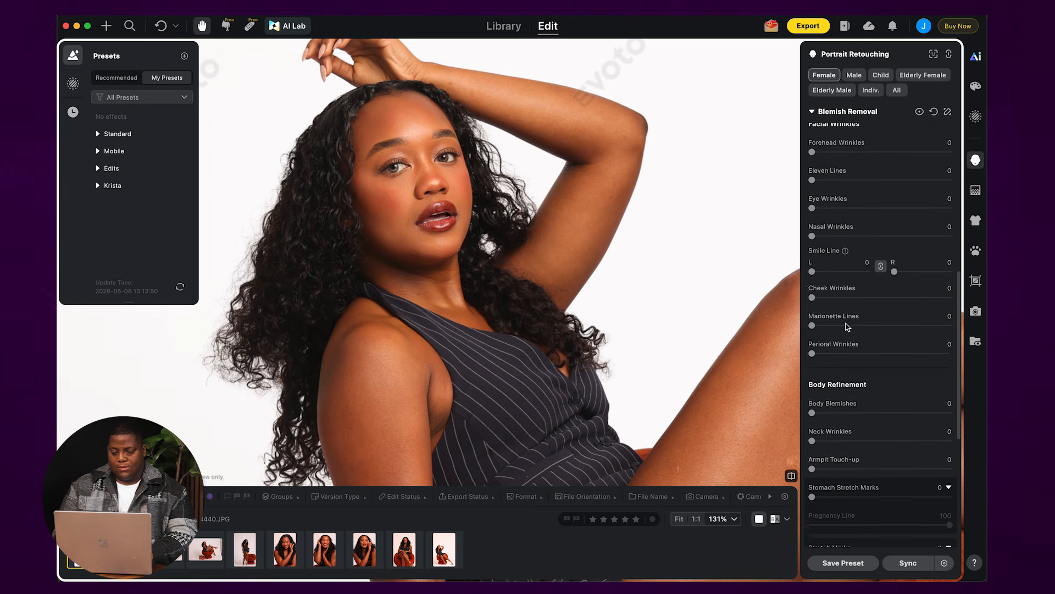
scroll(616, 281, "down", 3)
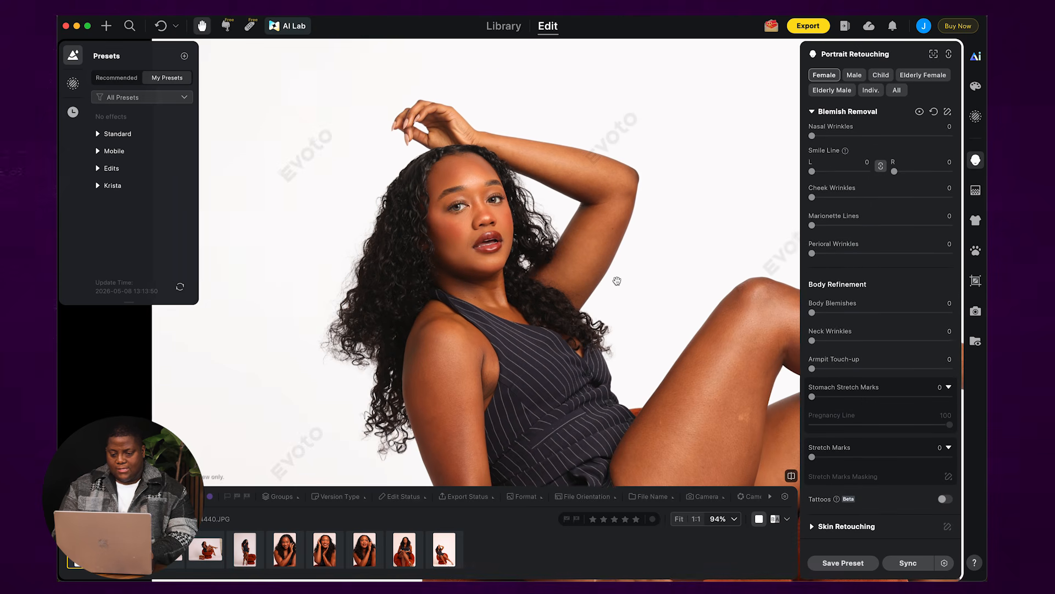
mouse_move(616, 280)
left_mouse_down()
mouse_move(581, 220)
mouse_move(515, 217)
left_mouse_up()
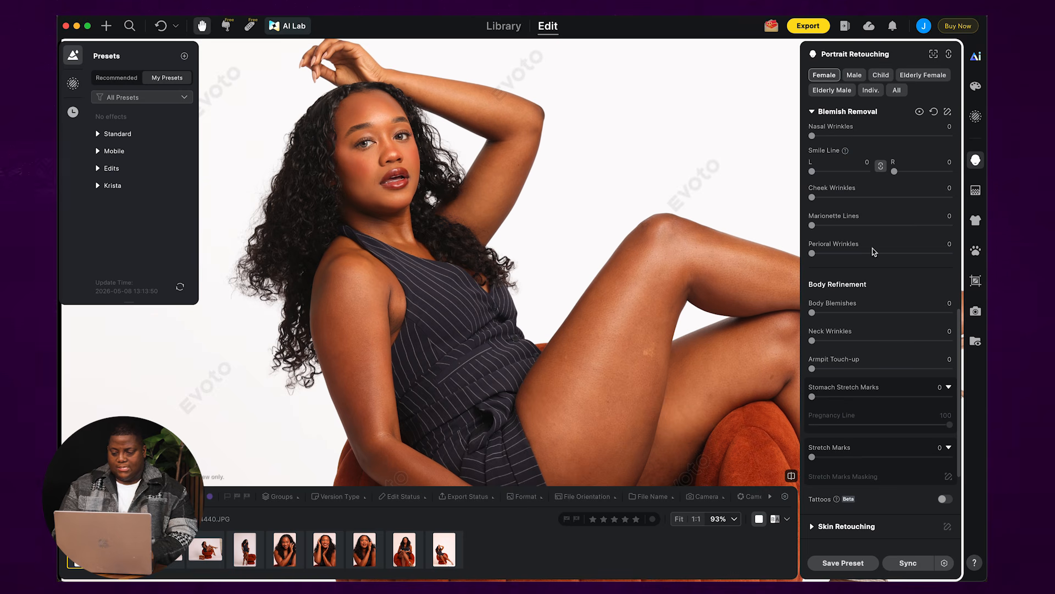
left_click_drag(813, 315, 923, 317)
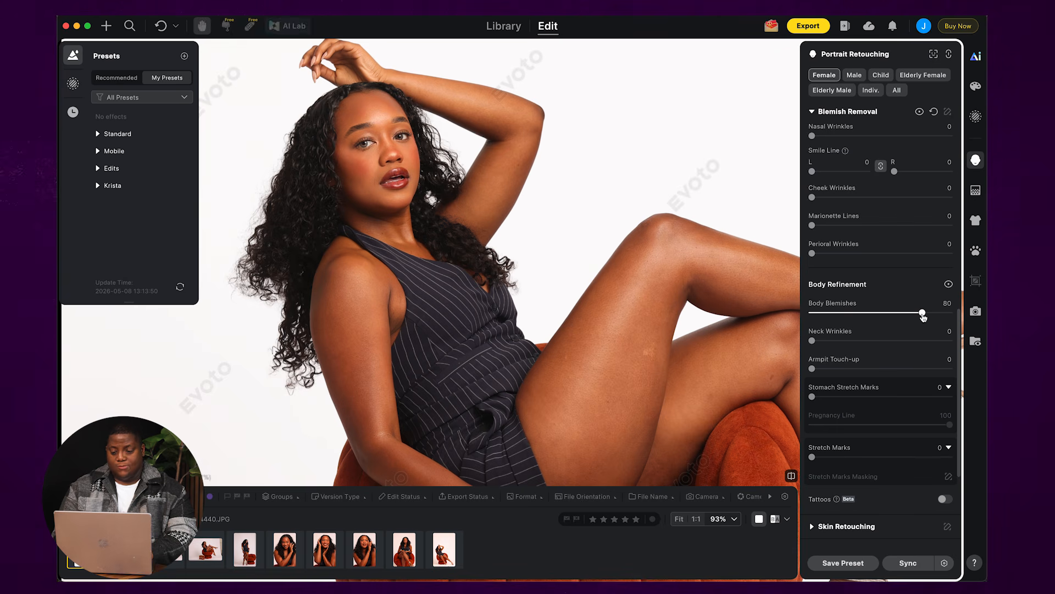
left_click_drag(559, 267, 457, 254)
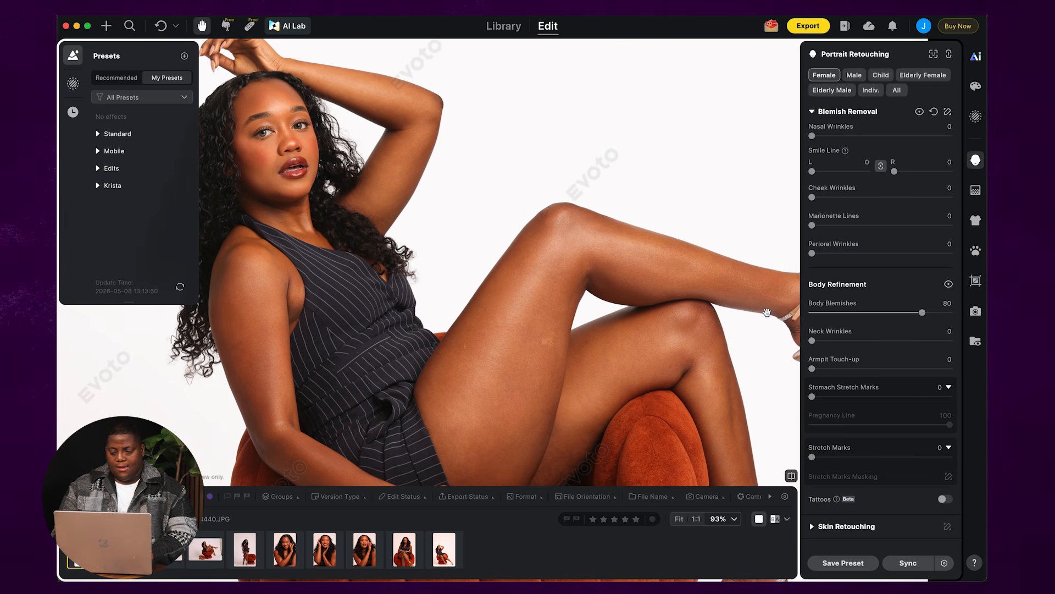
left_click_drag(812, 341, 869, 348)
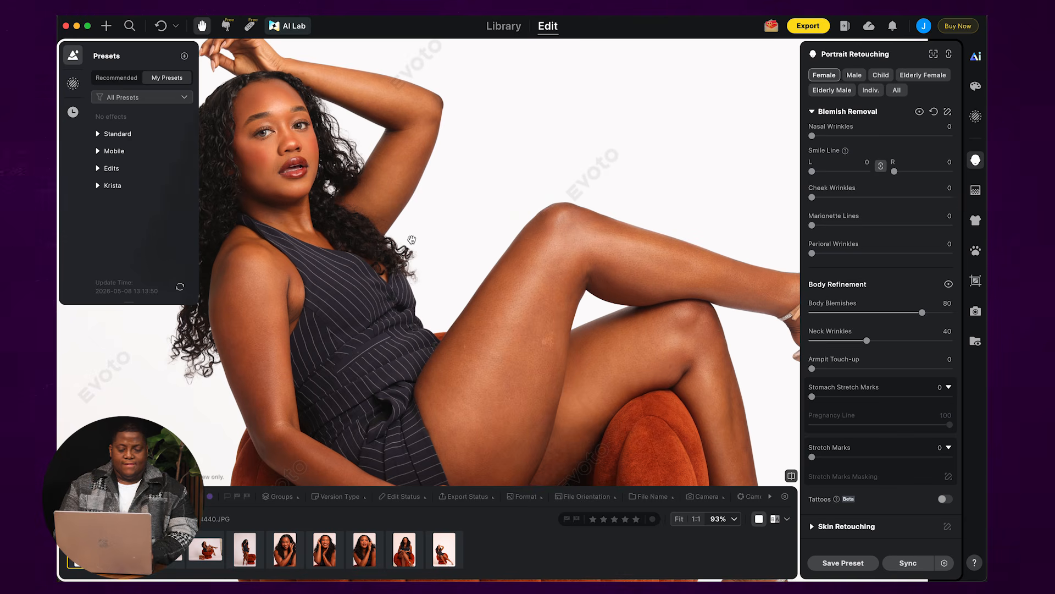
Expand Skin Retouching and set Facial Skin Even (Dodge & Burn) to 59.
scroll(833, 417, "down", 4)
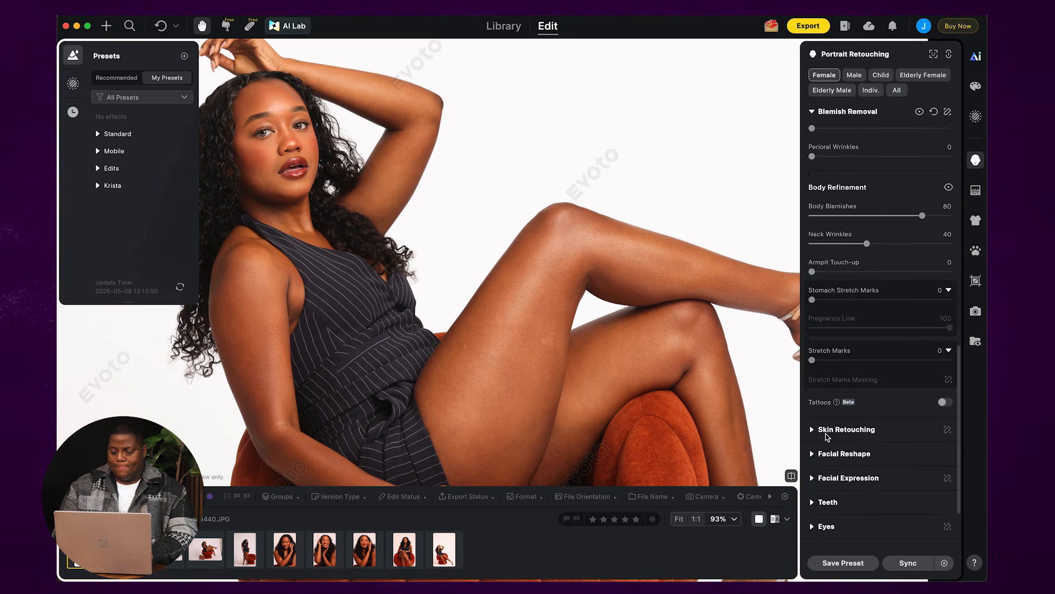
left_click(841, 395)
left_click_drag(602, 366, 691, 413)
scroll(415, 235, "up", 3)
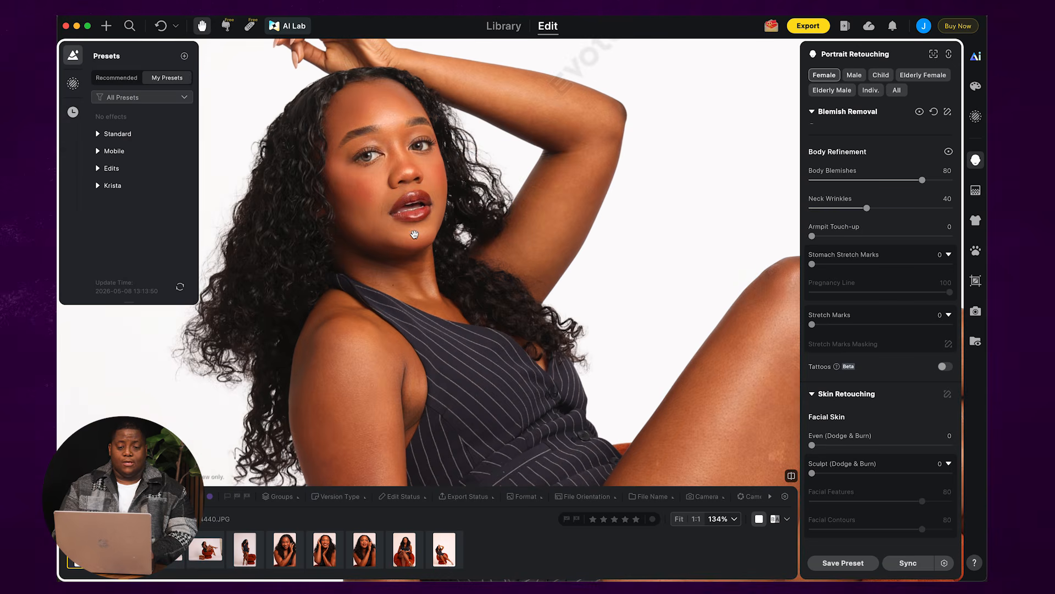
scroll(414, 234, "up", 5)
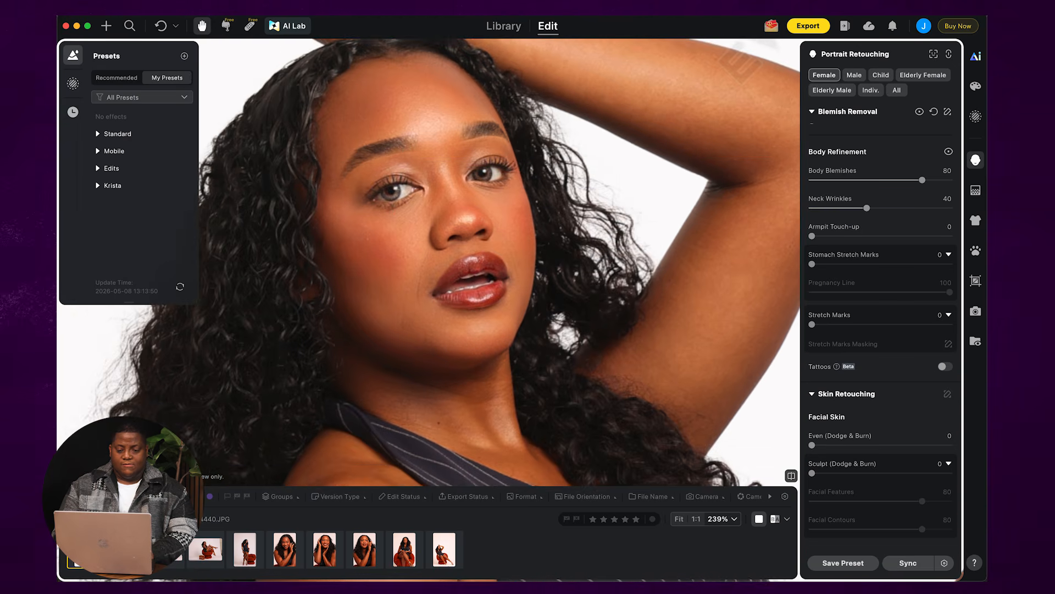
left_click_drag(448, 287, 450, 311)
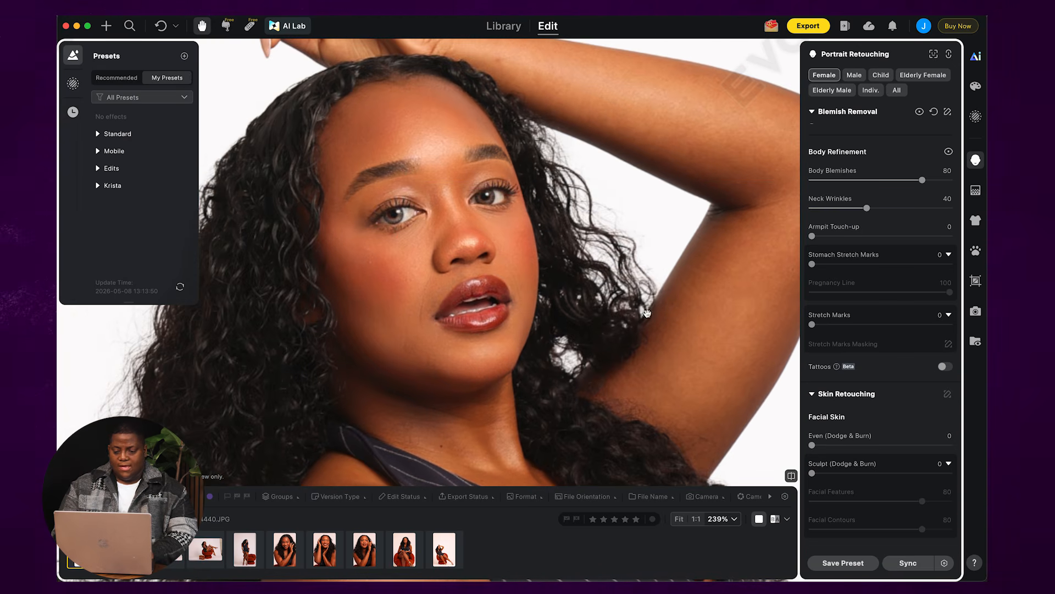
scroll(846, 391, "down", 5)
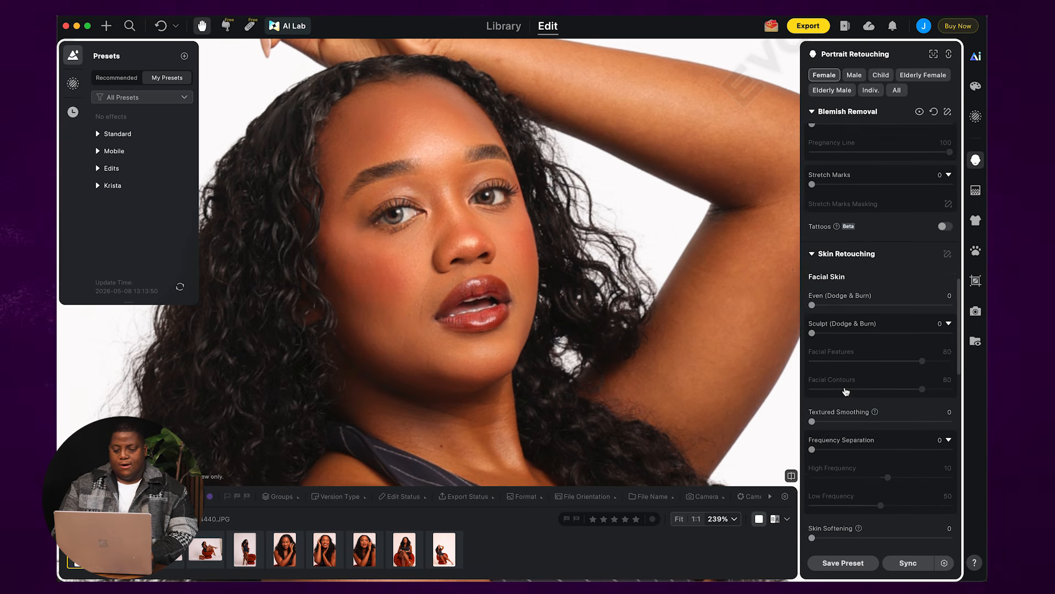
scroll(846, 391, "down", 1)
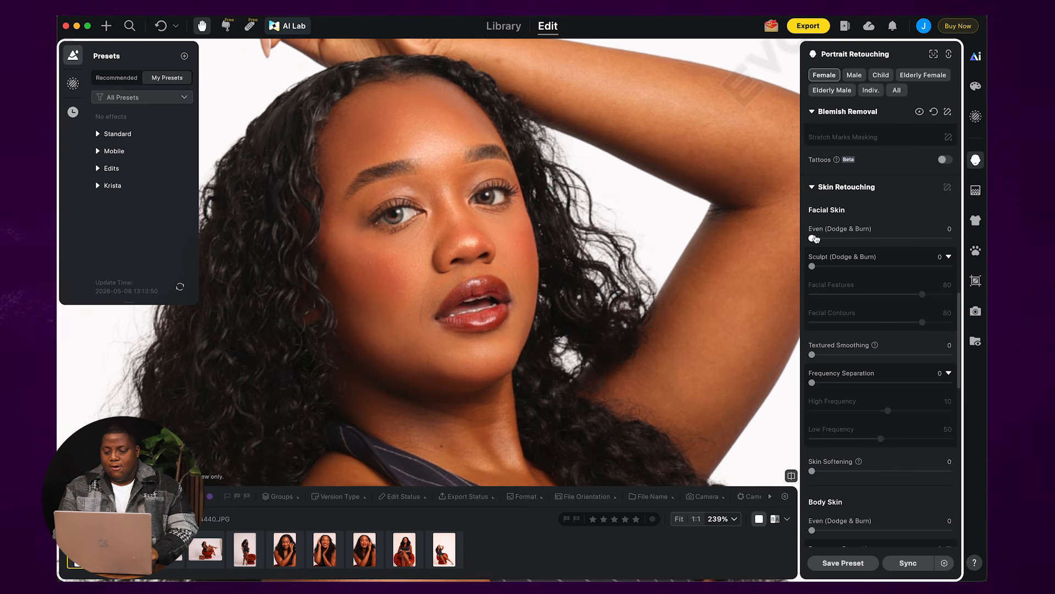
left_click_drag(815, 240, 893, 245)
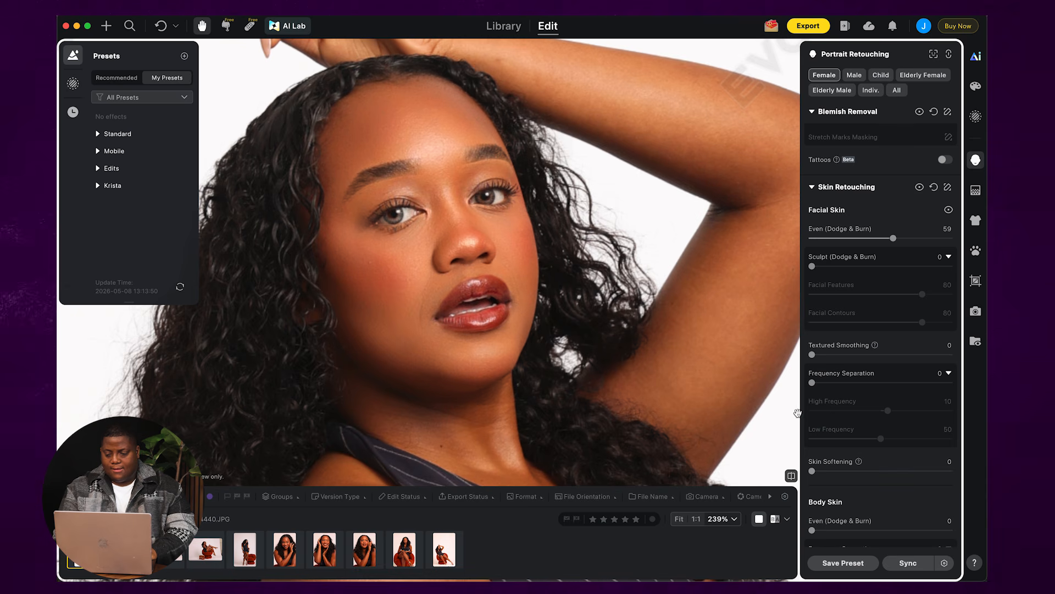
Compare the face before and after the retouching.
scroll(822, 357, "down", 3)
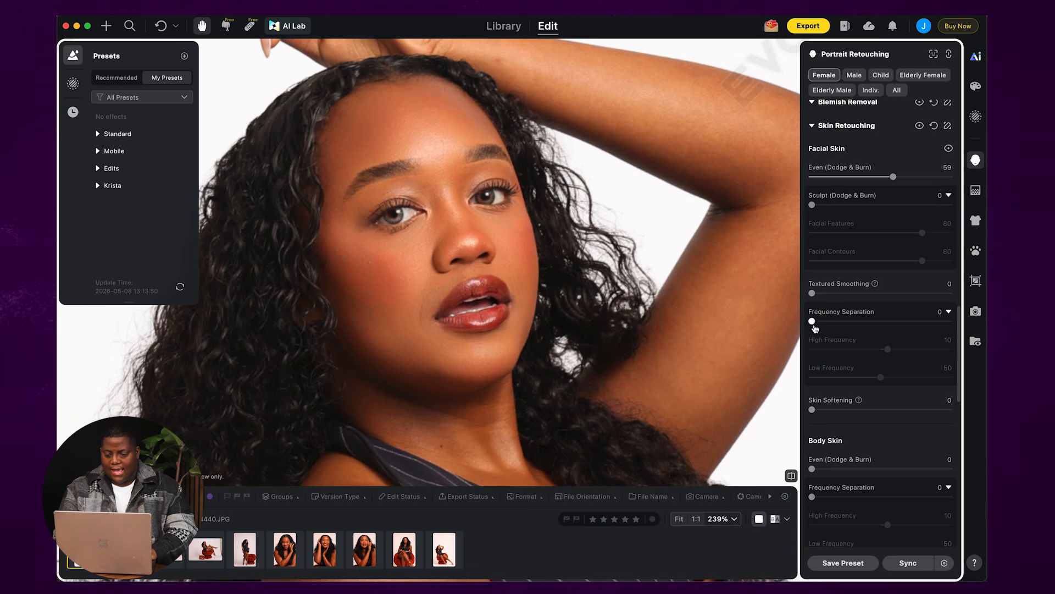
left_click(791, 476)
left_click(791, 476)
left_click(791, 476)
left_click(791, 476)
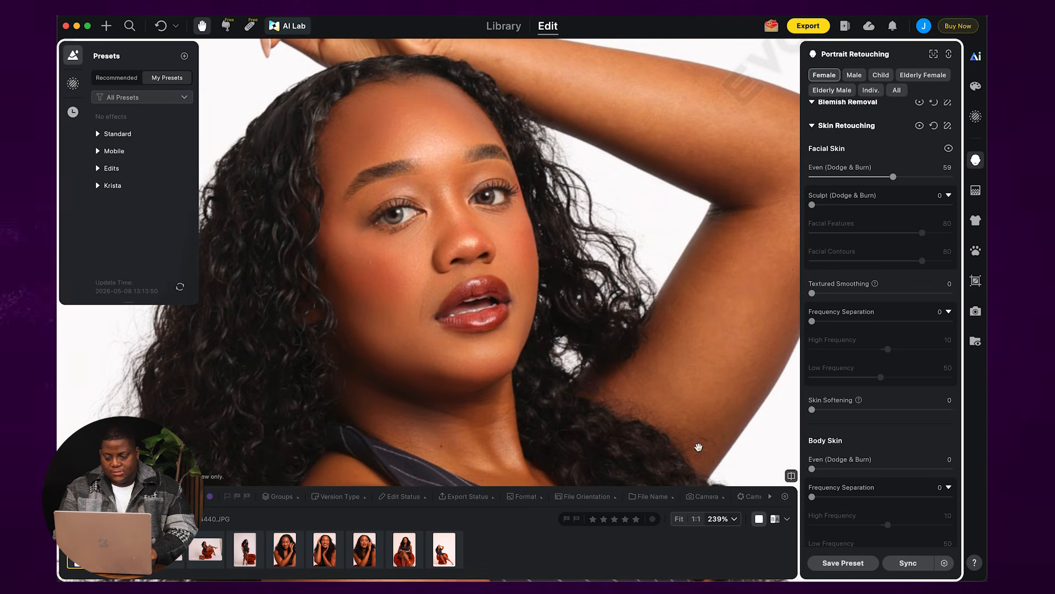
left_click(791, 476)
left_click(791, 476)
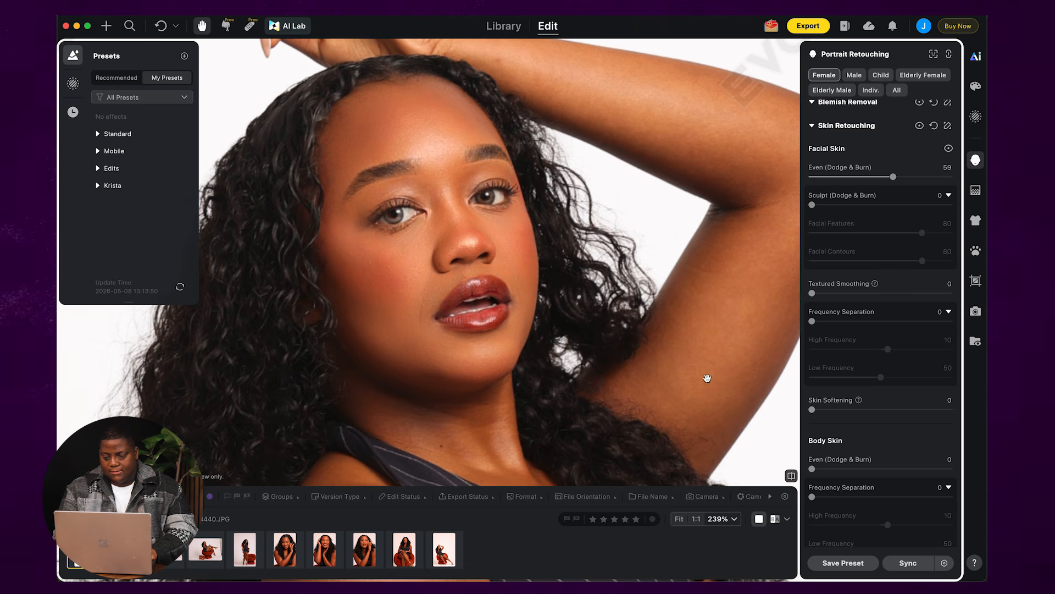
scroll(816, 351, "down", 3)
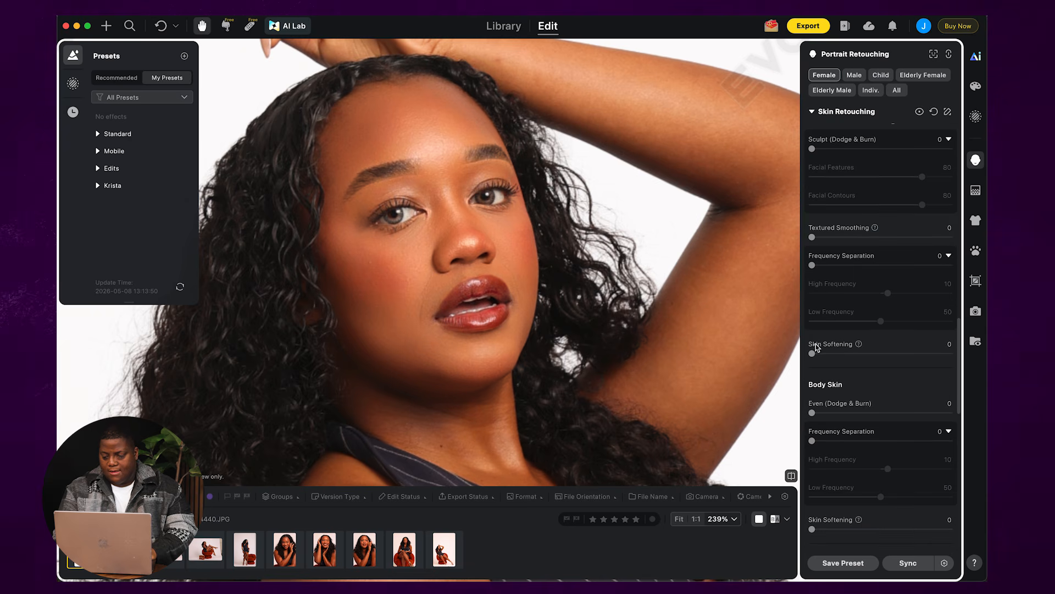
Set Facial Skin Sculpt (Dodge & Burn) to 59.
scroll(814, 264, "up", 4)
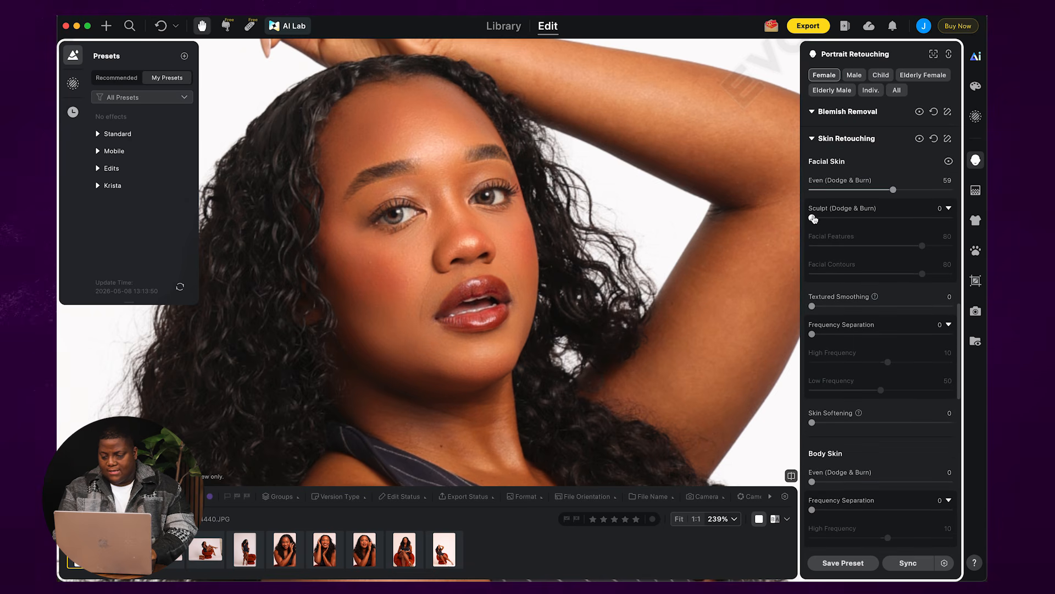
left_click_drag(813, 219, 881, 219)
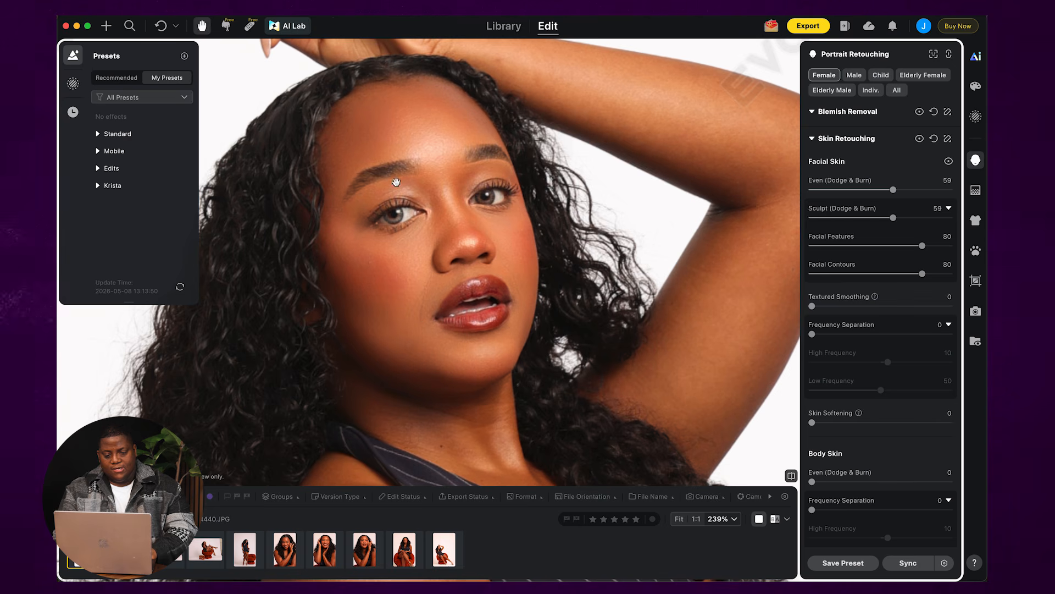
In Body Skin, set Frequency Separation to 70 and Low Frequency to 80.
scroll(879, 357, "down", 1)
scroll(852, 290, "down", 3)
scroll(851, 290, "down", 7)
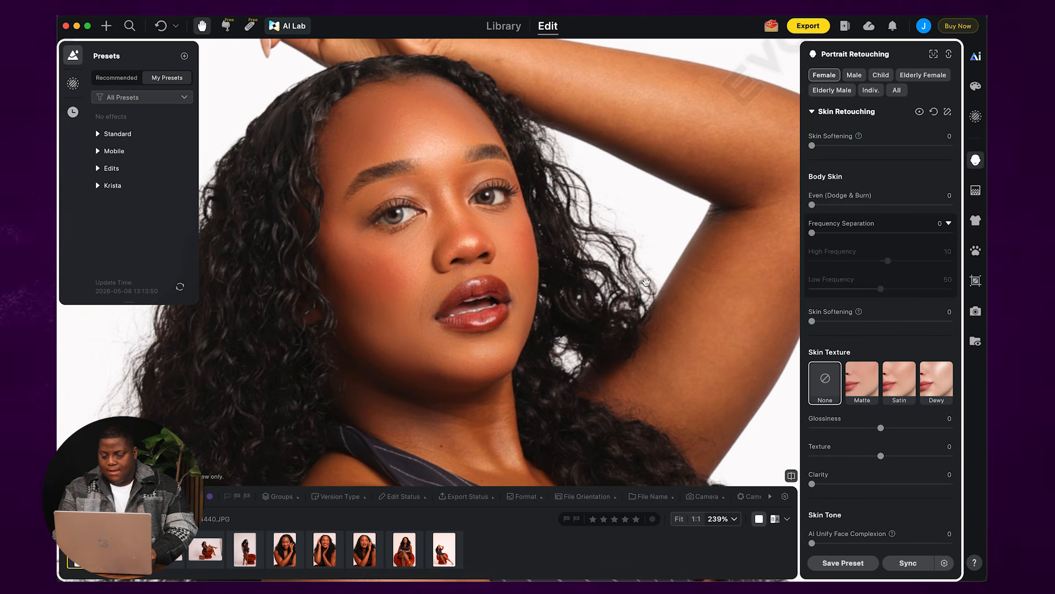
scroll(599, 346, "down", 5)
scroll(617, 177, "up", 3)
left_click_drag(650, 204, 601, 331)
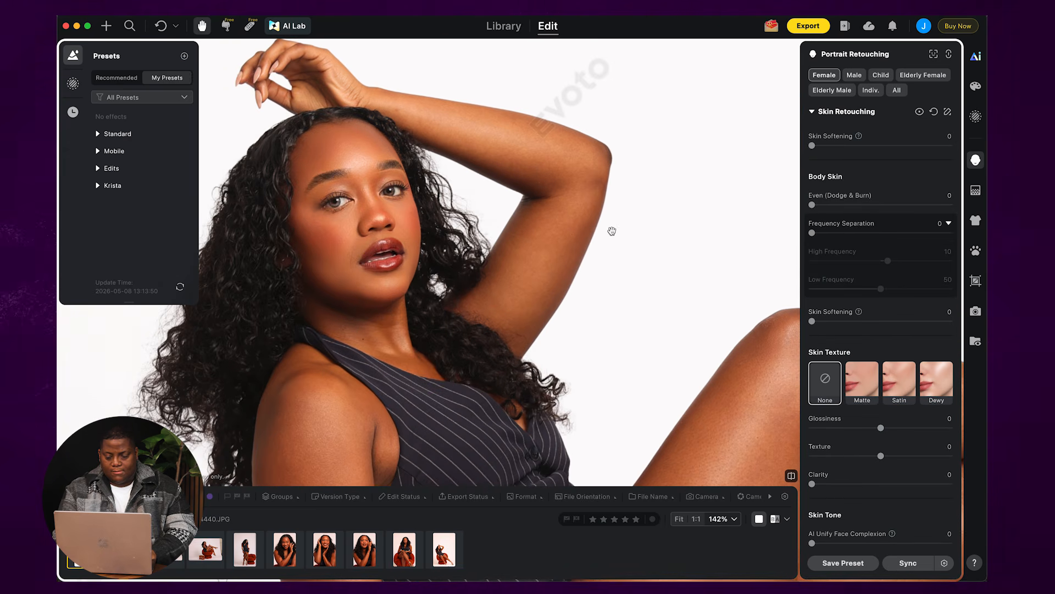
left_click_drag(619, 282, 531, 184)
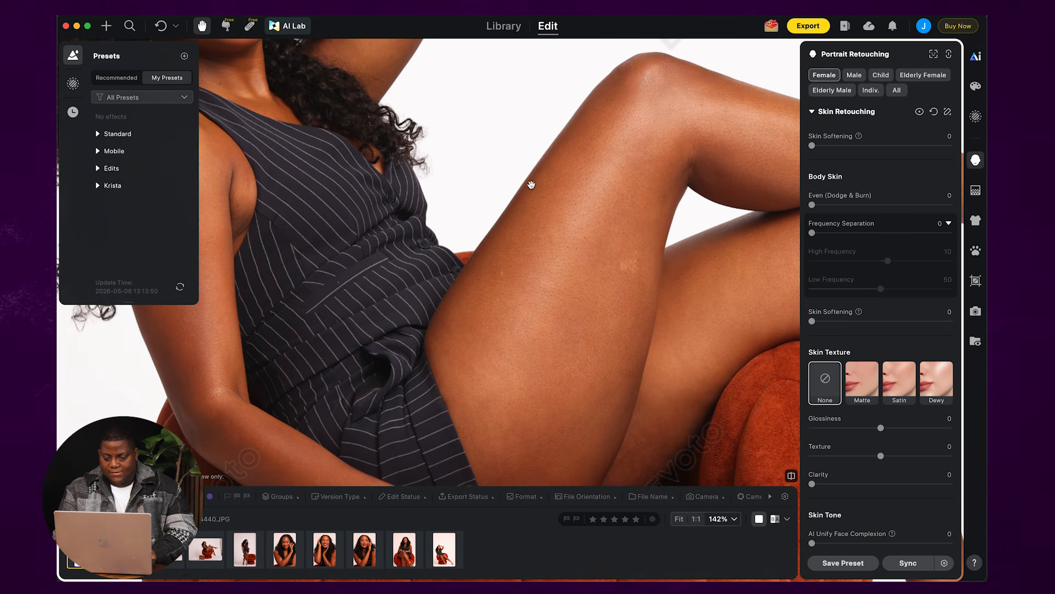
left_click_drag(621, 241, 560, 229)
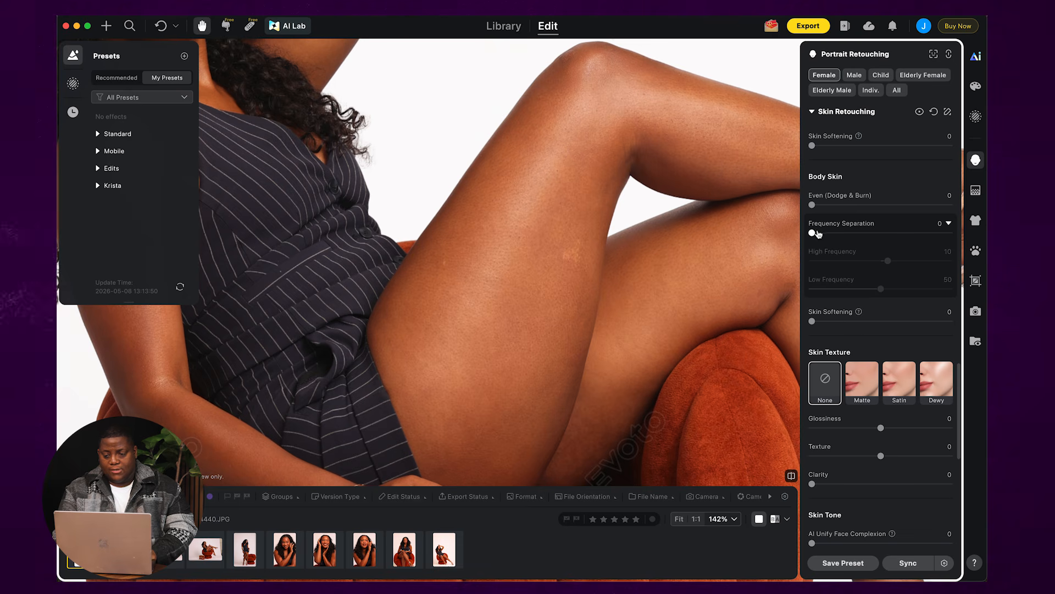
left_click_drag(818, 236, 910, 238)
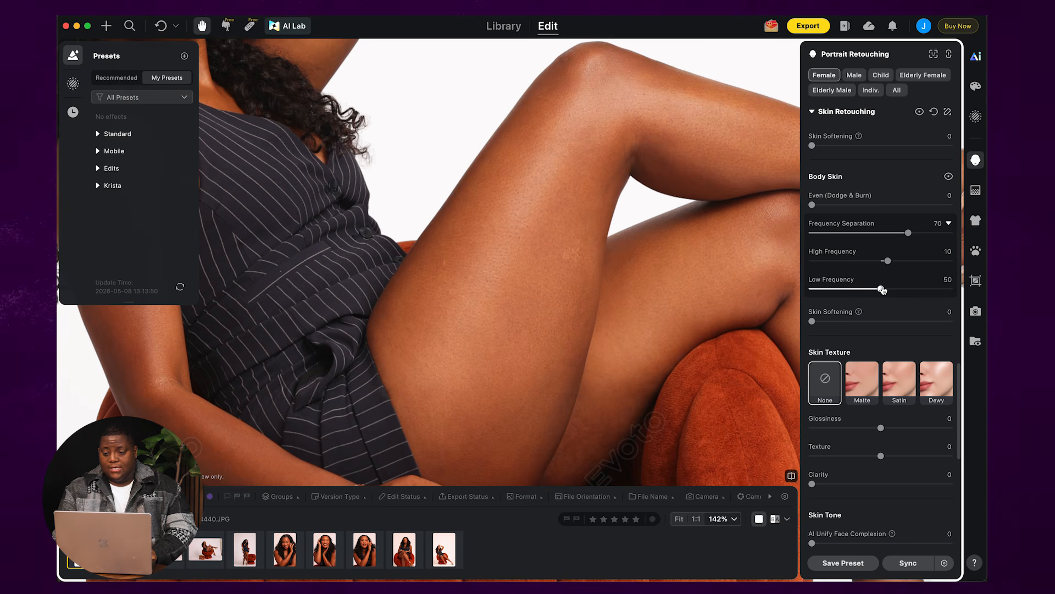
left_click_drag(882, 289, 924, 291)
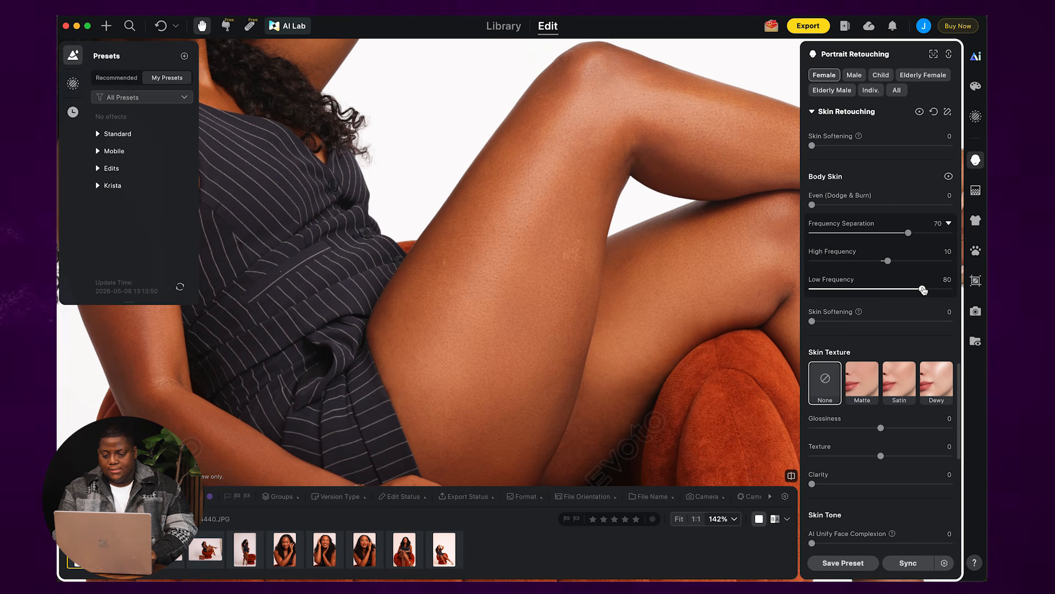
Set Body Skin Frequency Separation to 80 and compare the legs before and after.
left_click_drag(721, 219, 614, 211)
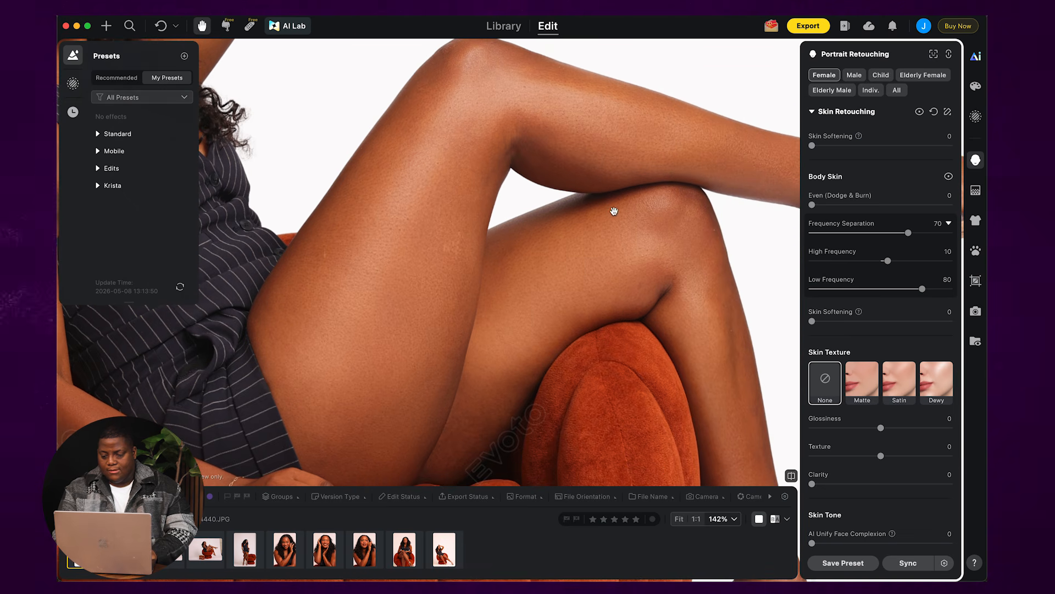
left_click_drag(908, 233, 923, 233)
left_click(791, 476)
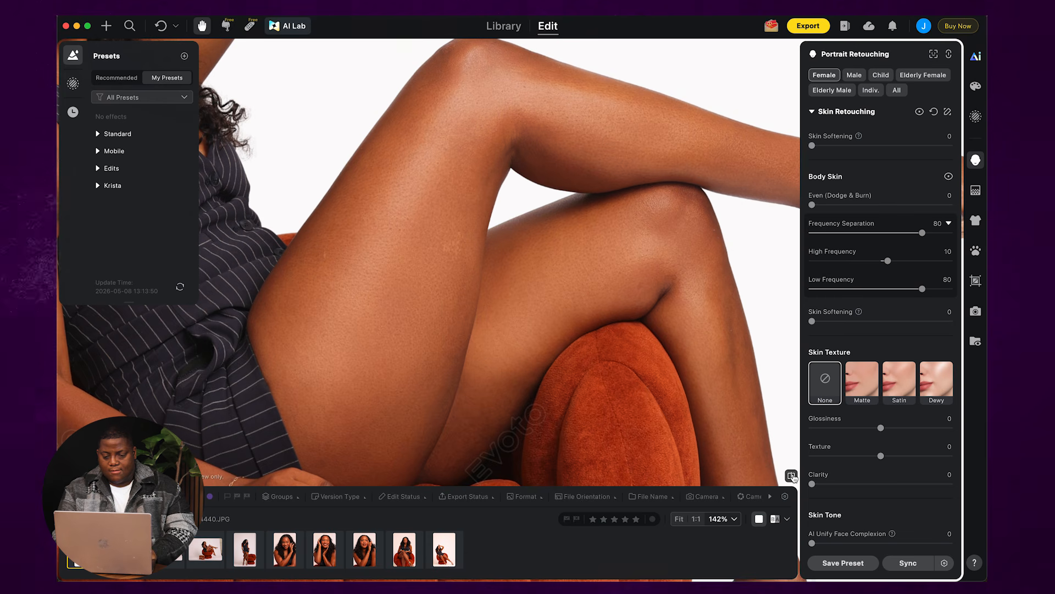
left_click(791, 476)
left_click(791, 476)
Set Body Skin Even (Dodge & Burn) to 60 and Skin Softening to 30.
left_click_drag(464, 358, 471, 292)
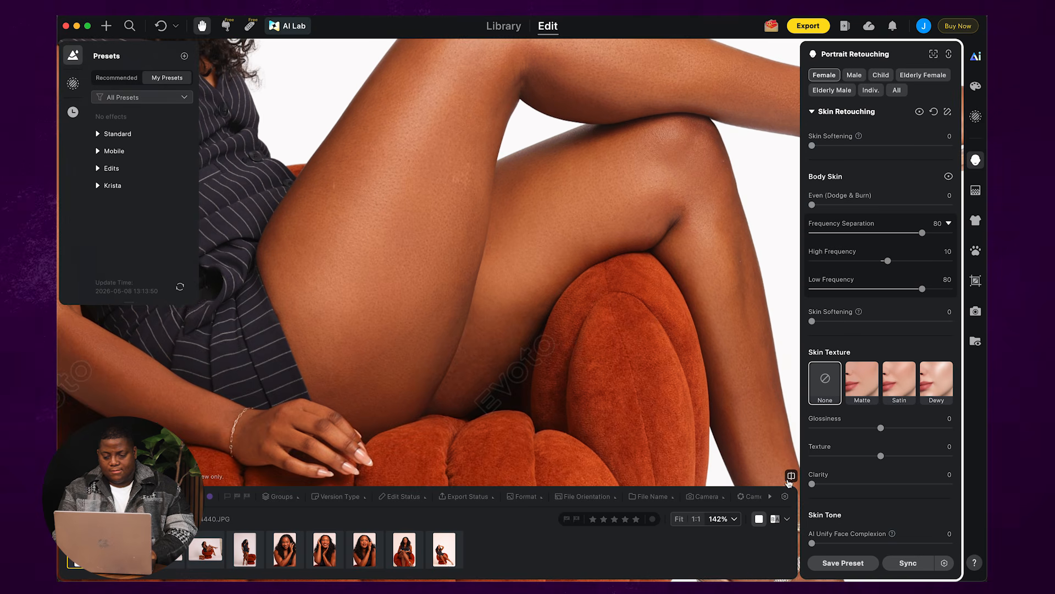
left_click_drag(812, 204, 896, 207)
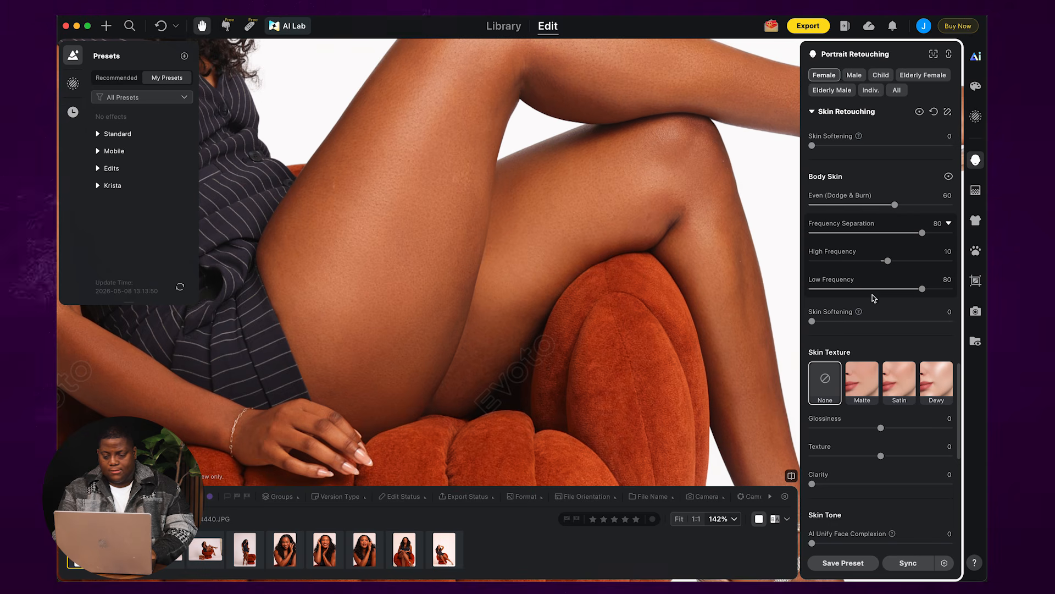
left_click_drag(813, 321, 853, 323)
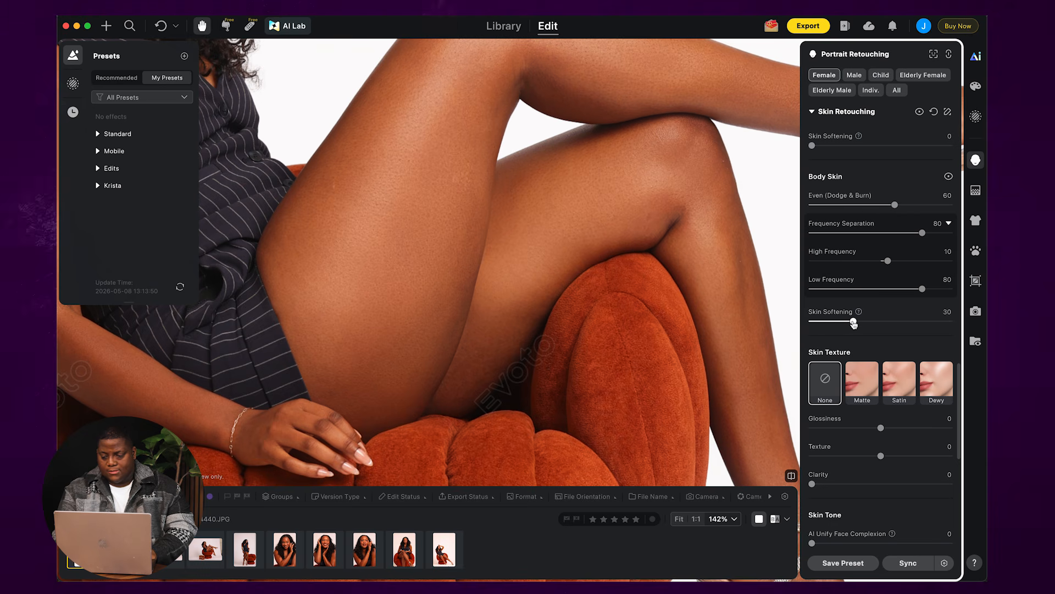
Compare the legs before and after the body skin retouching.
left_click(792, 481)
left_click(793, 480)
left_click_drag(471, 219, 555, 310)
left_click(790, 481)
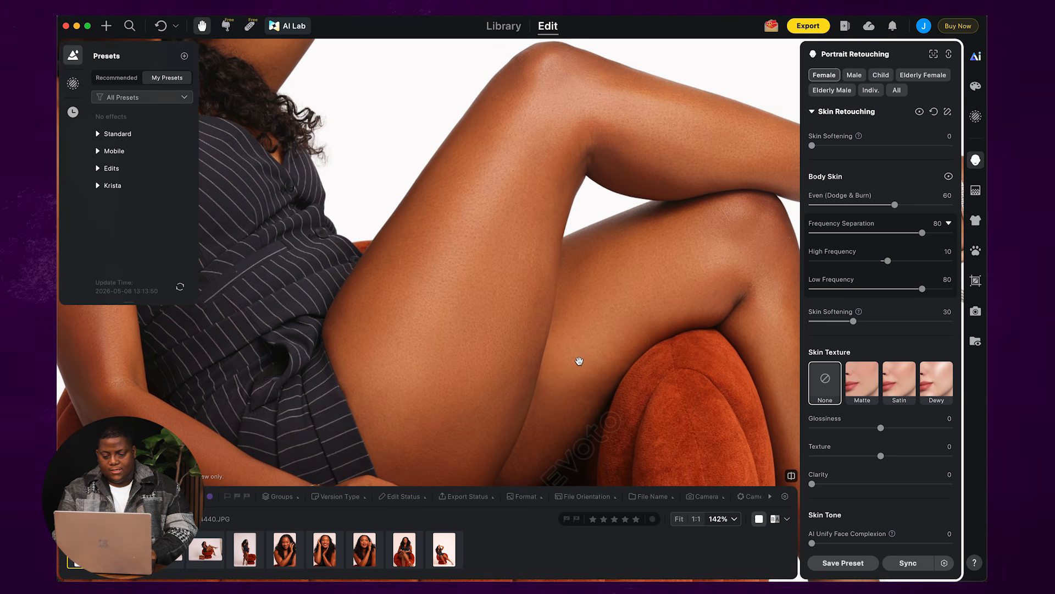
Expand Teeth and set Teeth Whitening to 70 and Teeth Desaturation to 79.
scroll(579, 361, "down", 3)
scroll(590, 394, "down", 5)
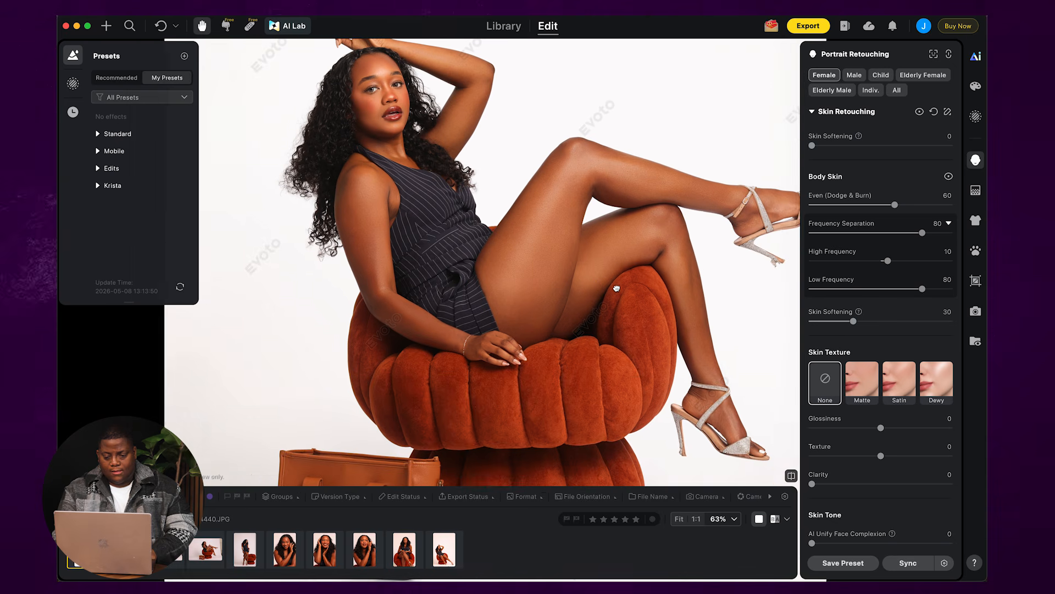
scroll(850, 472, "down", 10)
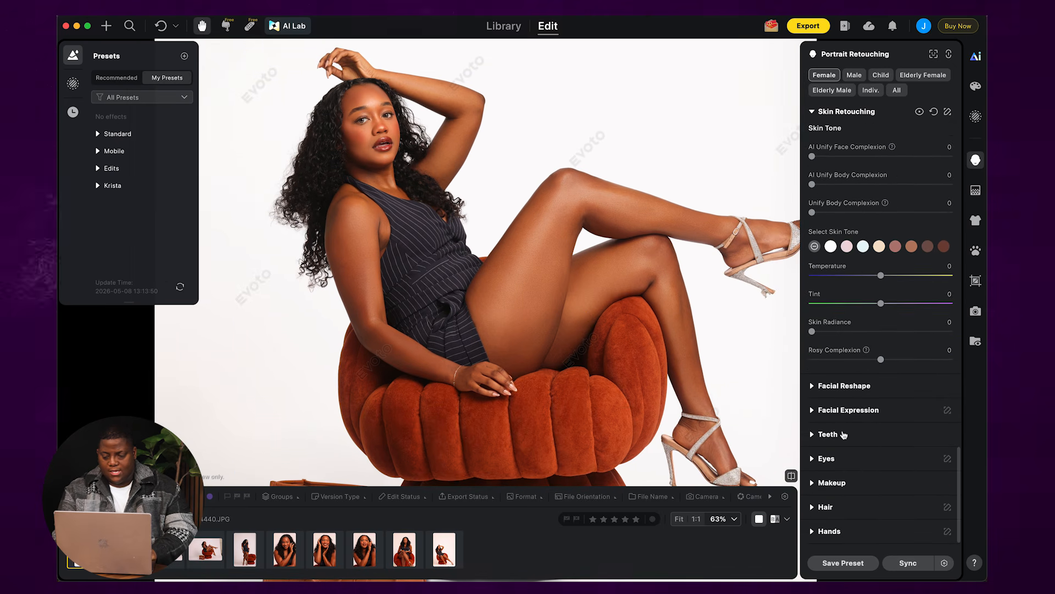
scroll(845, 424, "down", 2)
left_click(828, 413)
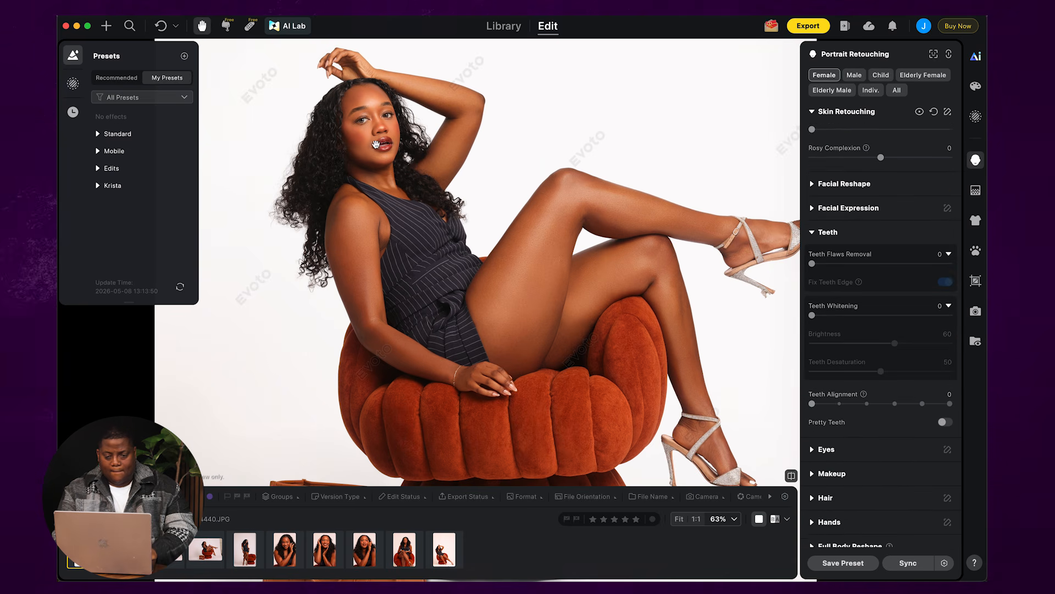
scroll(376, 144, "up", 4)
left_click_drag(376, 144, 400, 242)
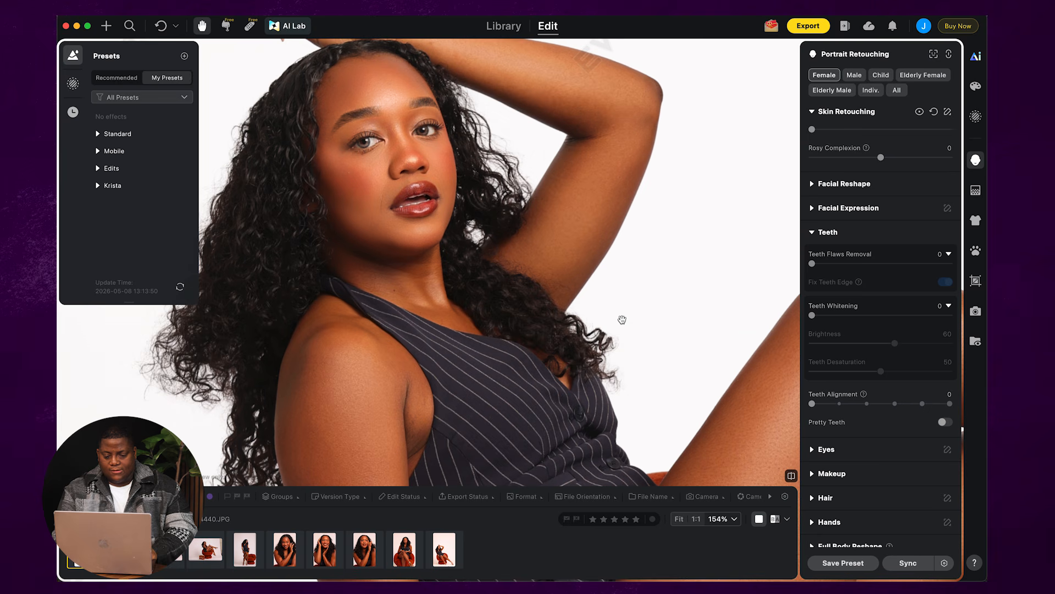
left_click_drag(814, 322, 904, 318)
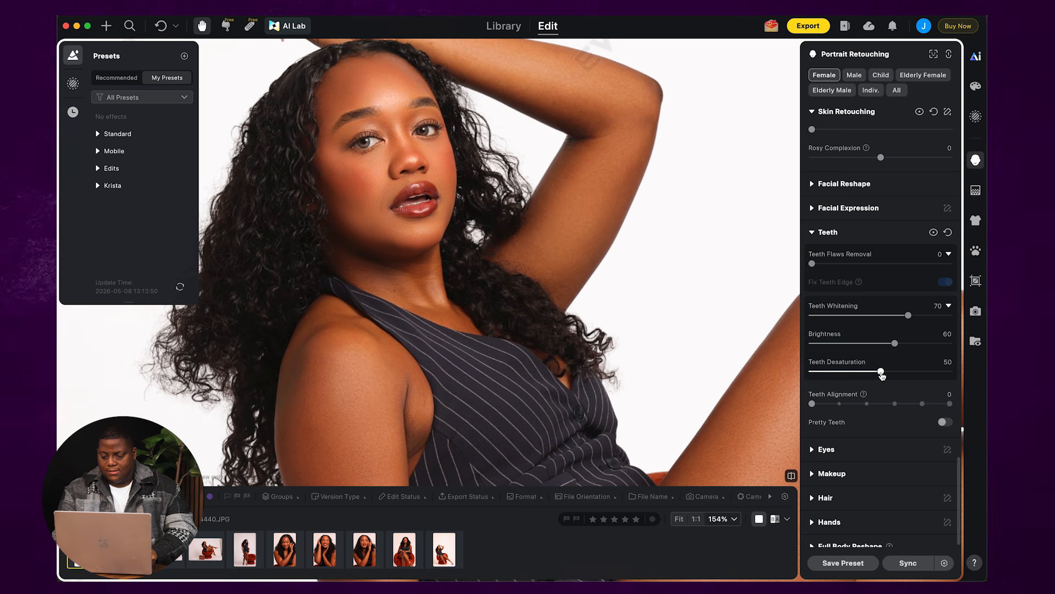
left_click_drag(882, 373, 920, 374)
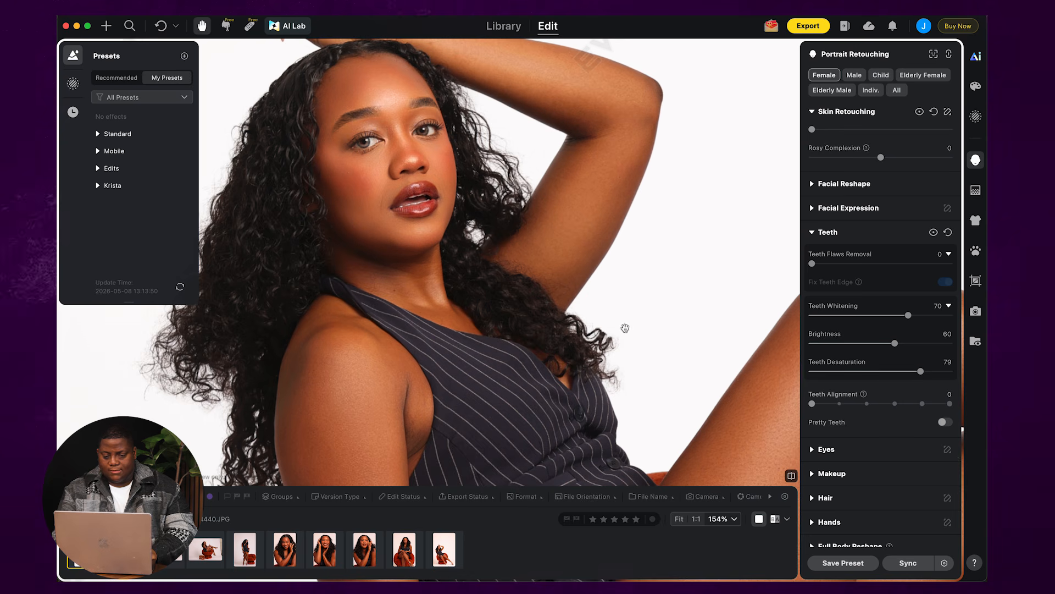
Expand Eyes and set eye Brightness to 45 and Eye White Enhance to 40.
left_click_drag(625, 328, 621, 292)
left_click_drag(626, 341, 603, 190)
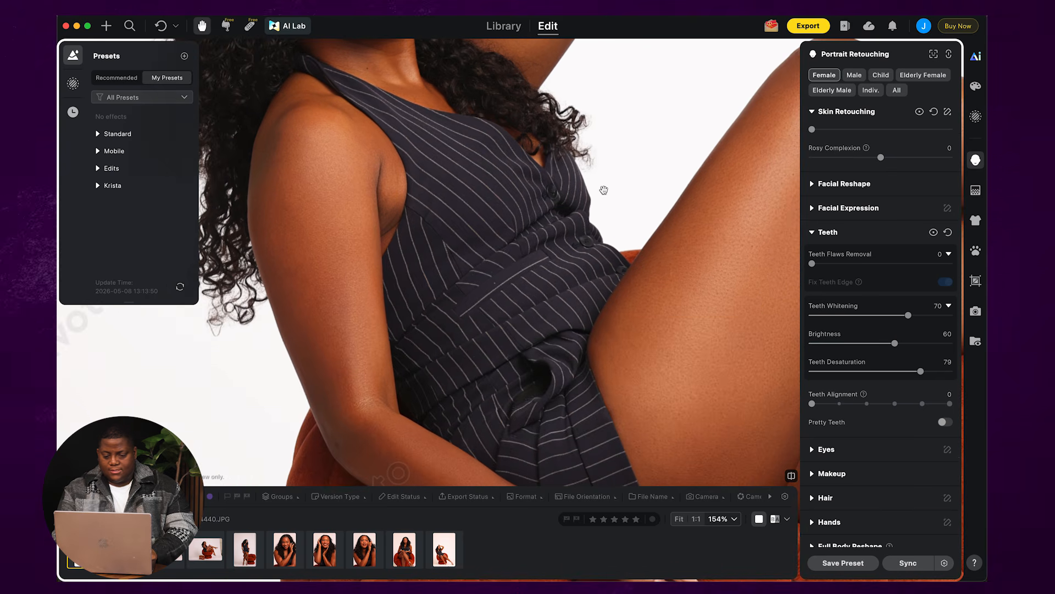
scroll(819, 443, "down", 1)
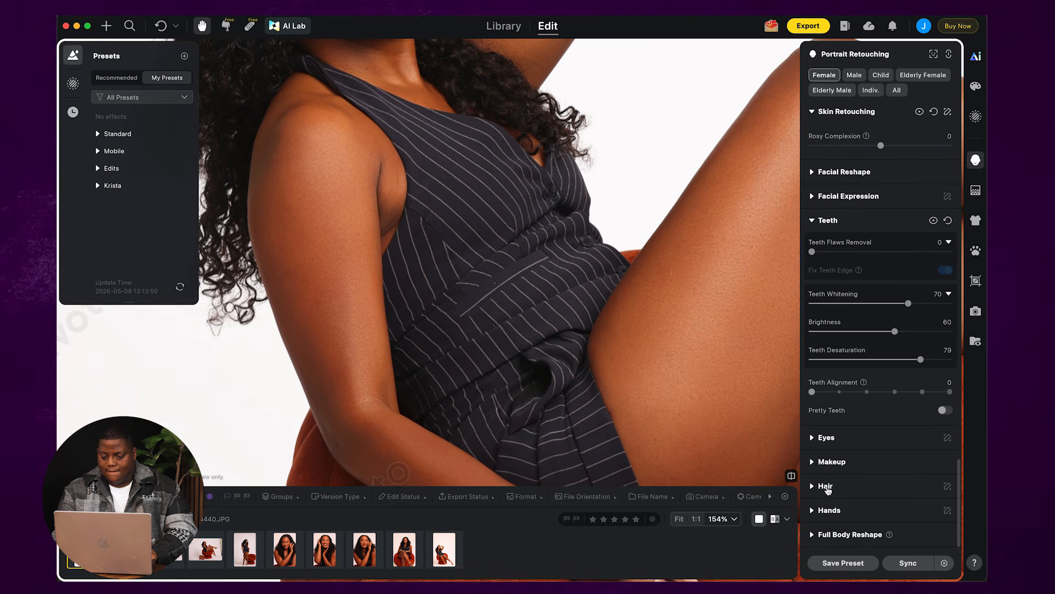
left_click(821, 438)
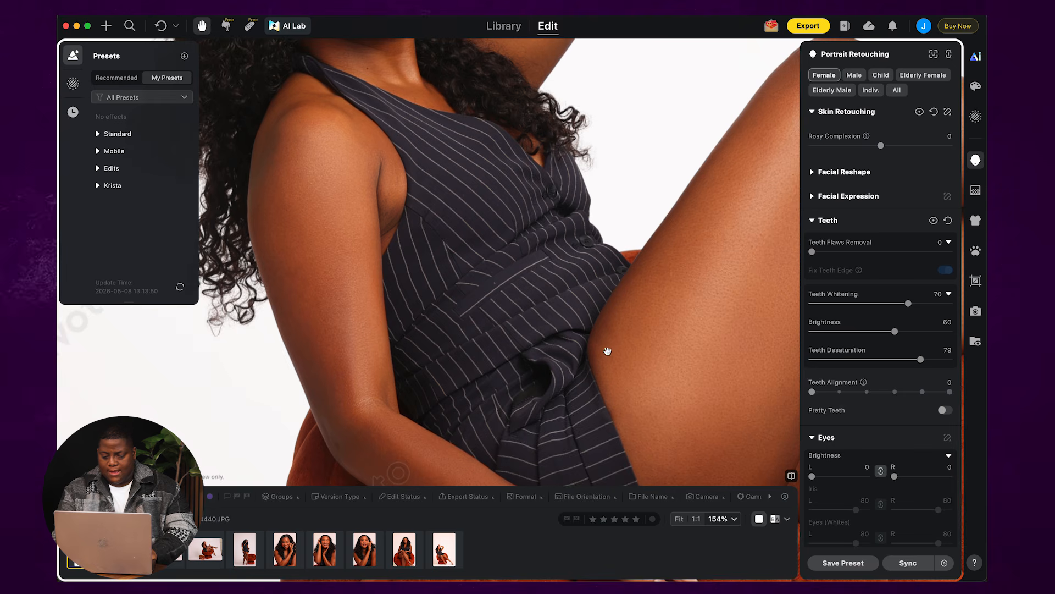
scroll(608, 348, "up", 5)
scroll(548, 382, "up", 1)
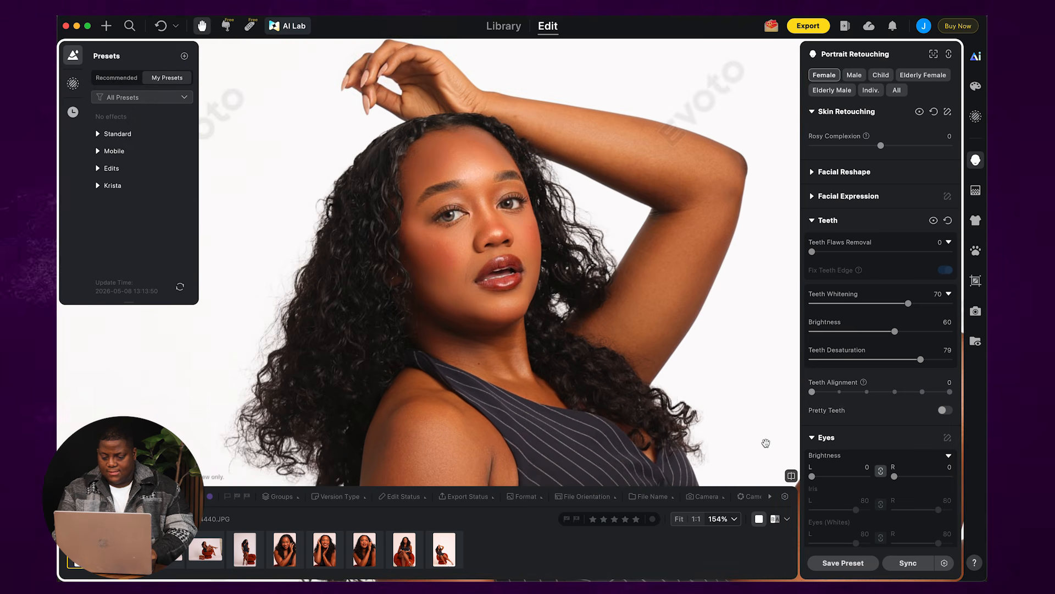
scroll(817, 451, "down", 1)
left_click_drag(812, 435, 838, 437)
scroll(827, 432, "down", 5)
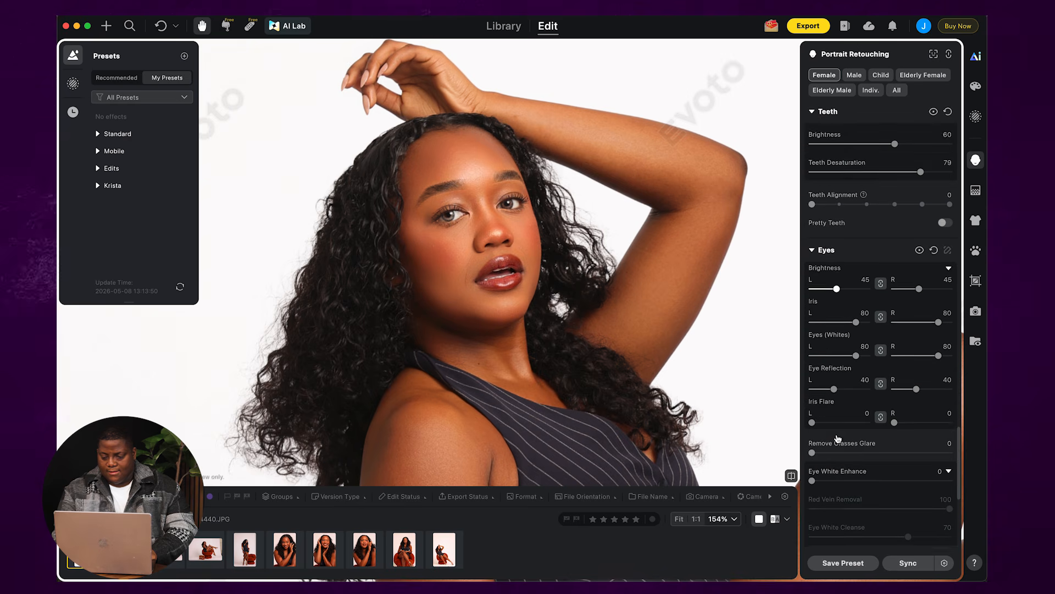
left_click_drag(813, 428, 865, 433)
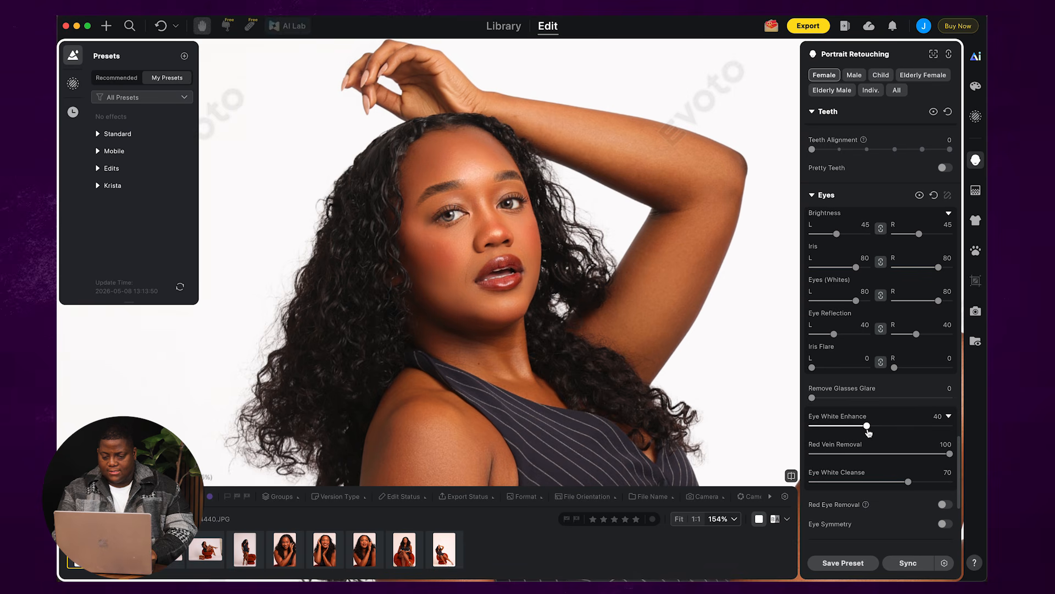
Compare the eyes before and after the eye retouching.
left_click(791, 476)
left_click(791, 476)
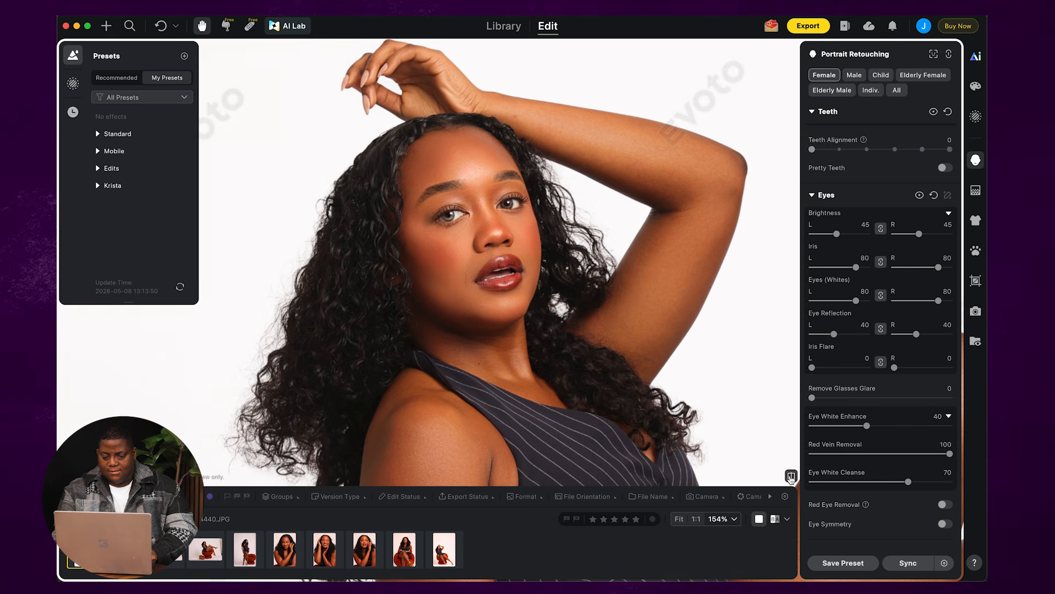
left_click(791, 476)
left_click(791, 476)
left_click(791, 476)
left_click(791, 476)
Expand Hair and set Stray Hairs Removal to 79 and Hair Part Line to 83.
scroll(692, 397, "down", 5)
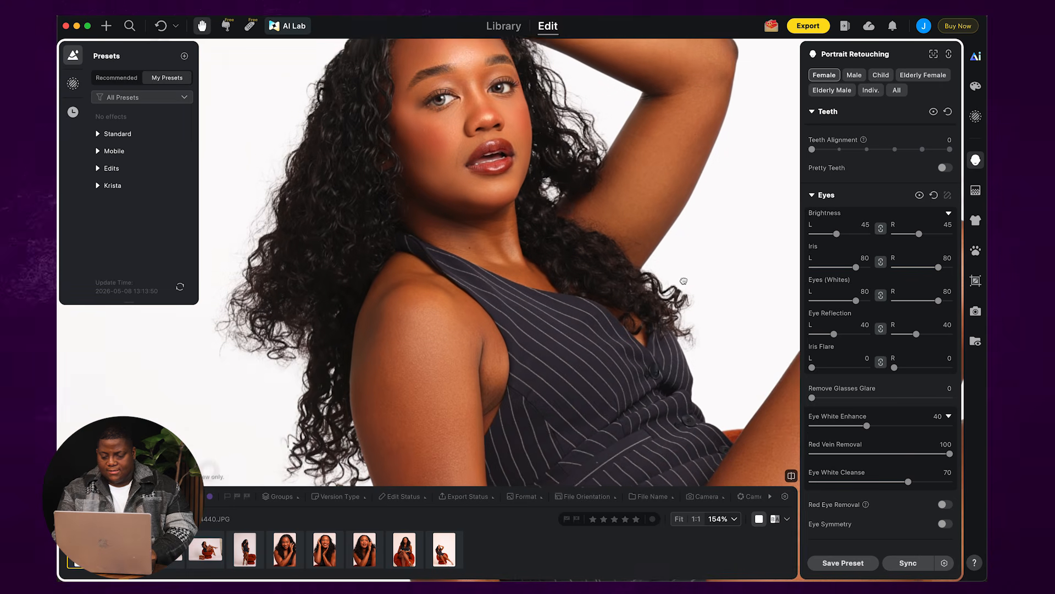
scroll(873, 390, "down", 5)
scroll(872, 391, "down", 3)
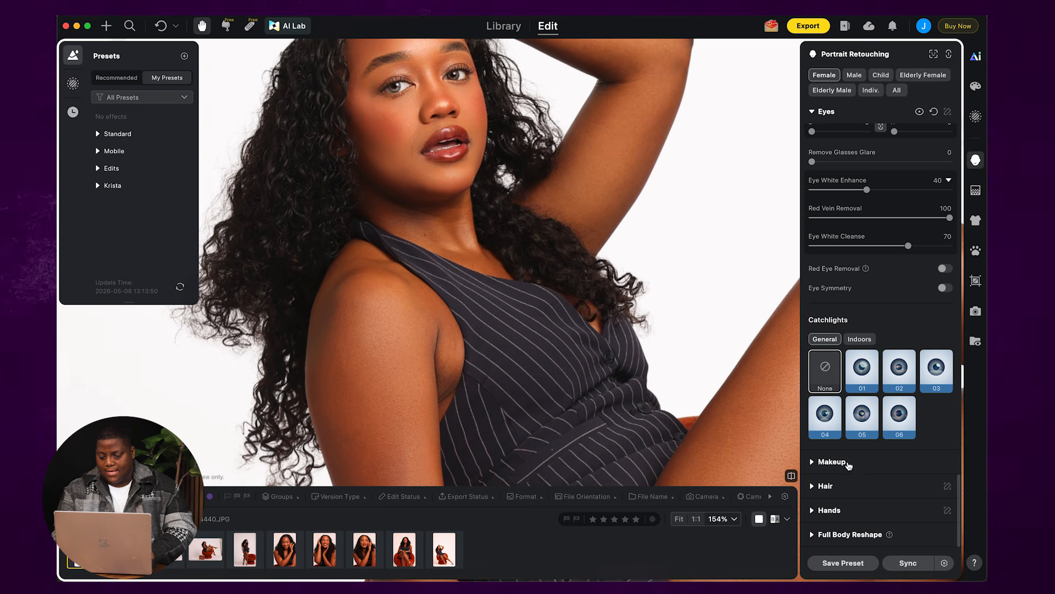
left_click(827, 485)
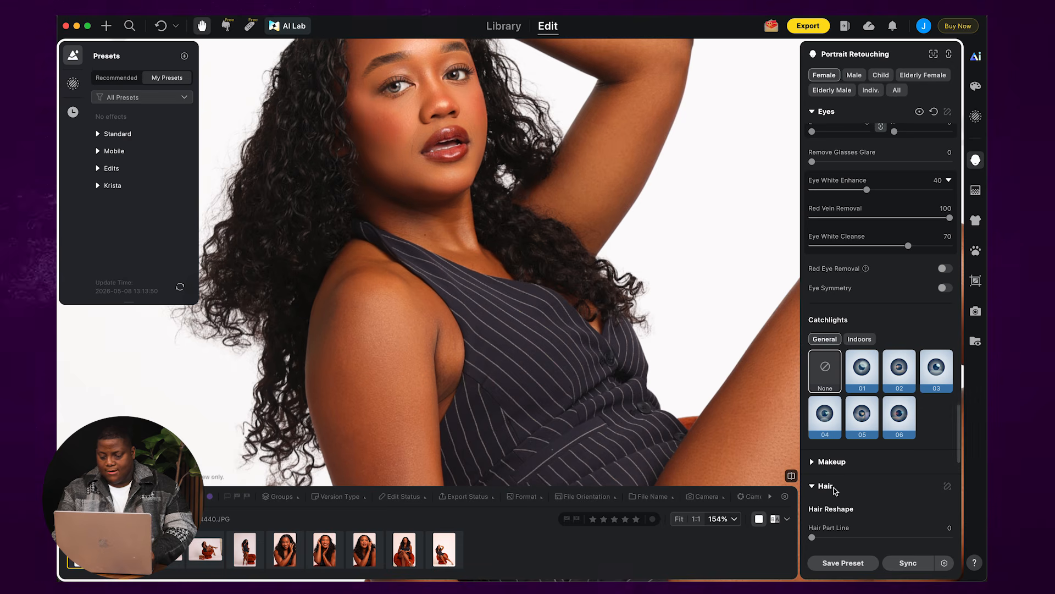
scroll(496, 338, "up", 5)
mouse_move(422, 284)
left_mouse_down()
mouse_move(481, 284)
mouse_move(466, 267)
left_mouse_up()
scroll(839, 415, "down", 1)
scroll(838, 415, "down", 10)
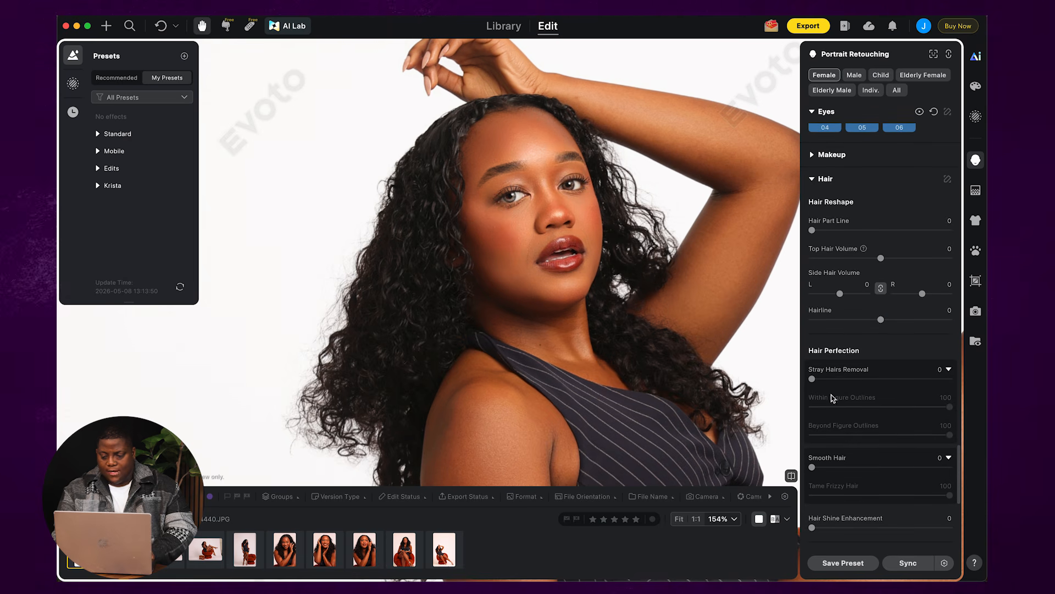
left_click_drag(813, 379, 923, 388)
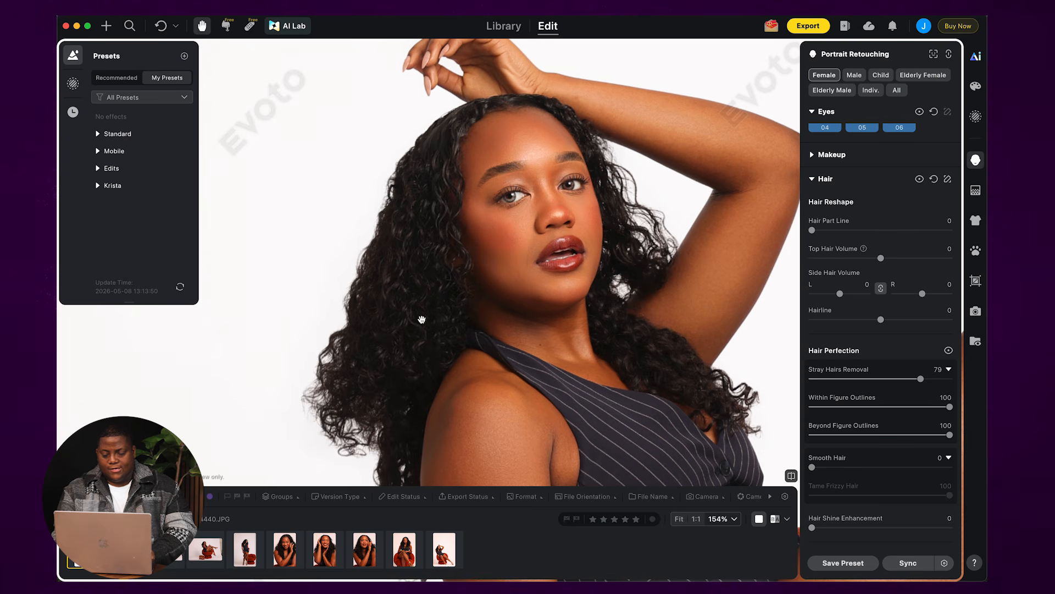
left_click(792, 477)
left_click_drag(504, 116, 505, 121)
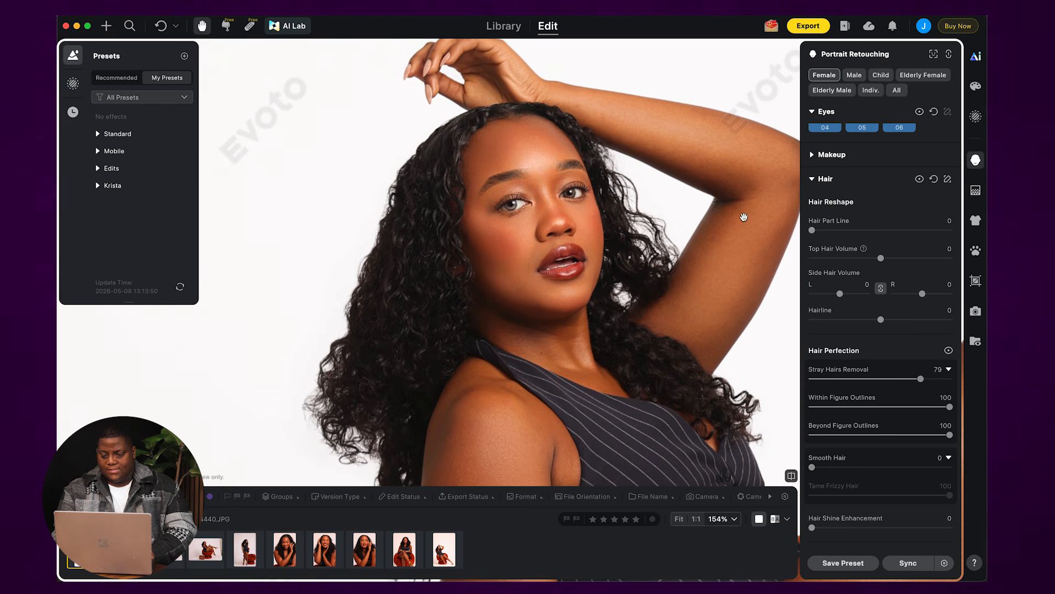
left_click_drag(812, 231, 859, 236)
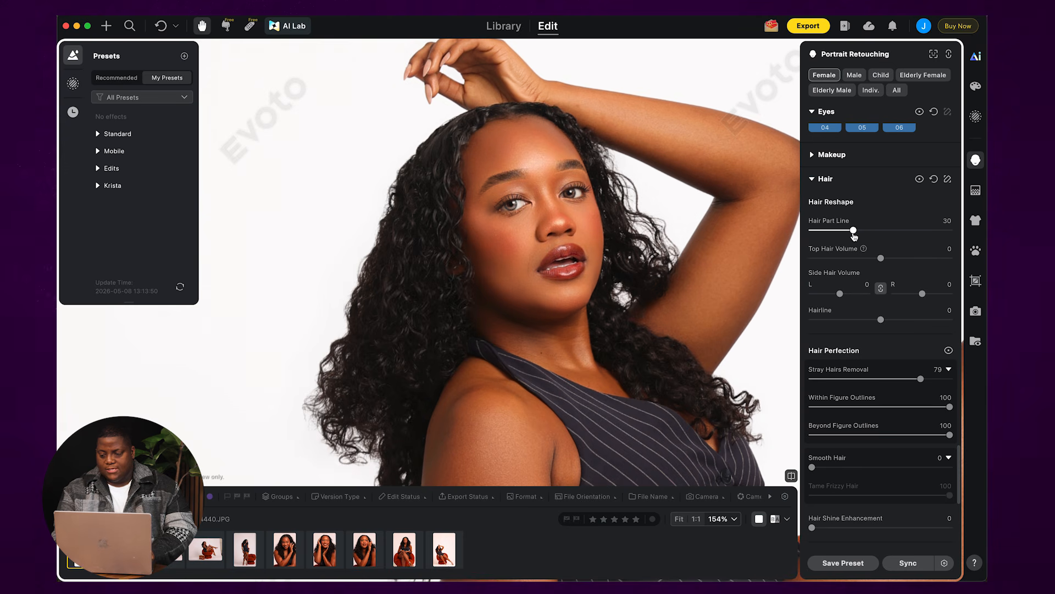
left_click_drag(853, 231, 927, 237)
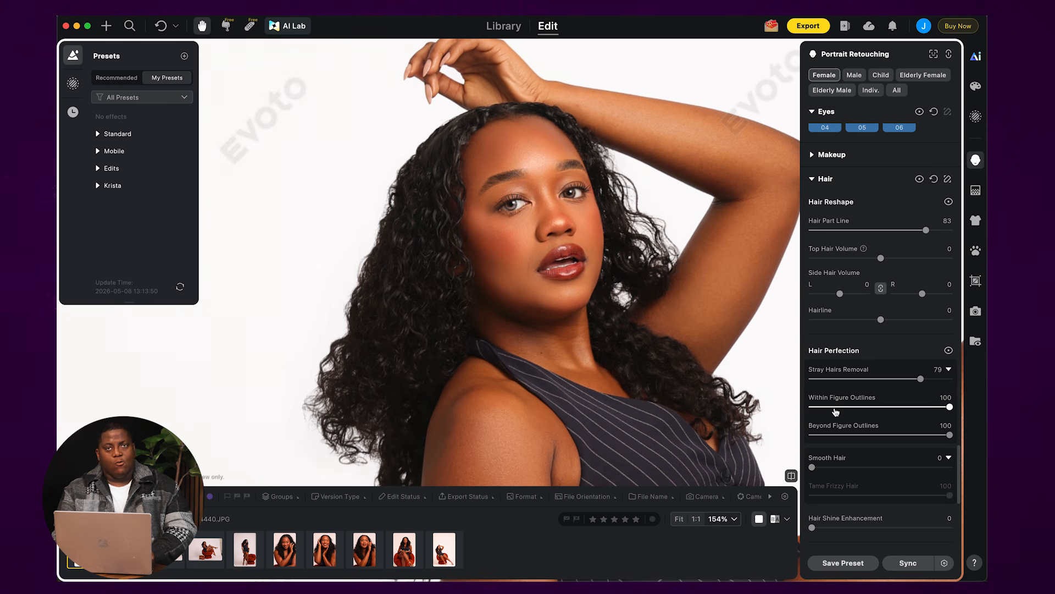
Expand Full Body Reshape, set AI Reshape to -40, and compare the whole image before and after.
scroll(848, 429, "down", 6)
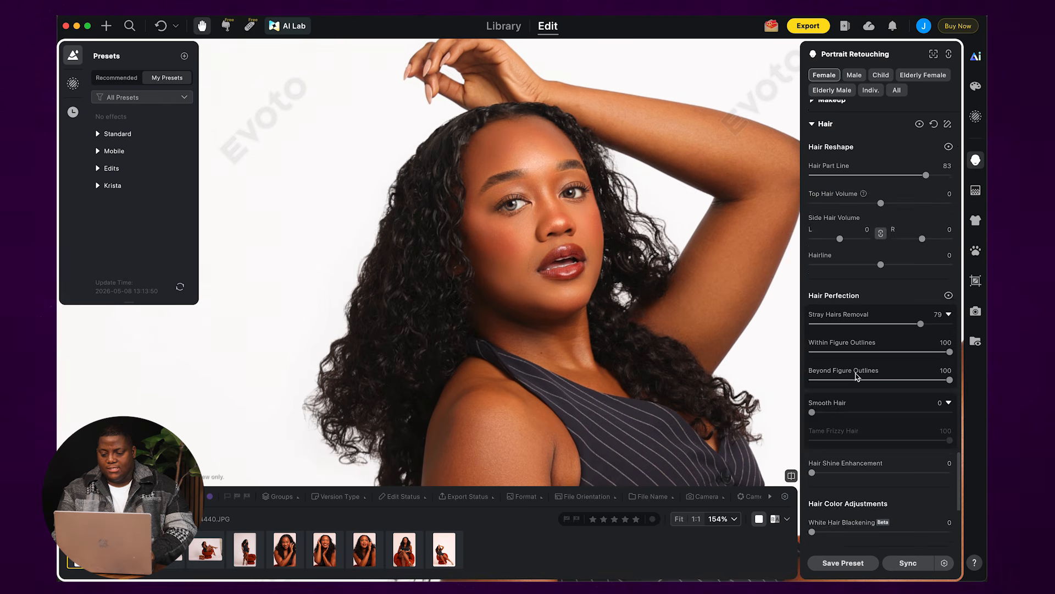
scroll(857, 378, "down", 1)
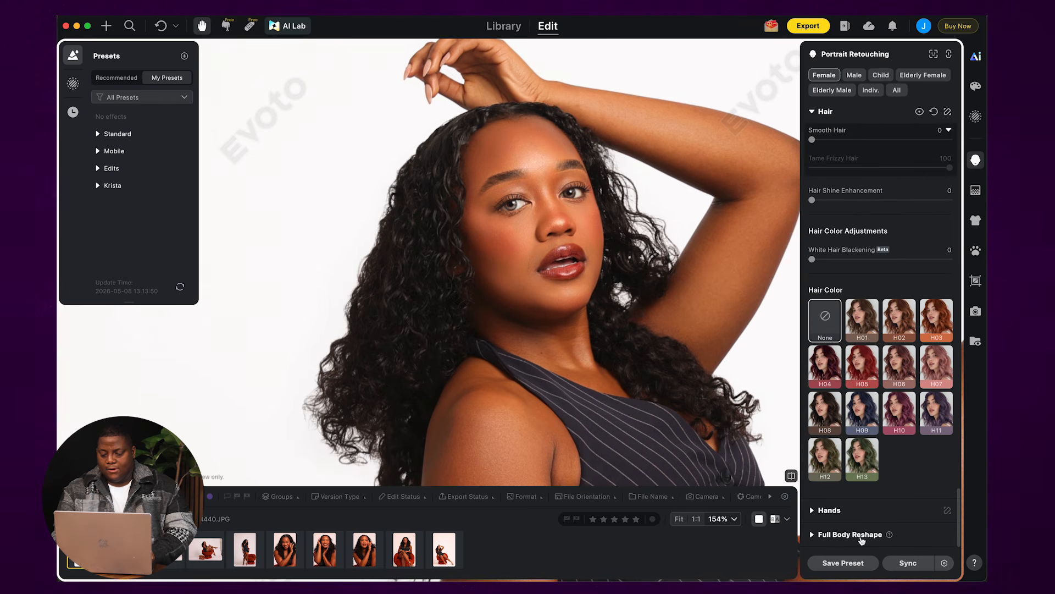
scroll(500, 177, "down", 5)
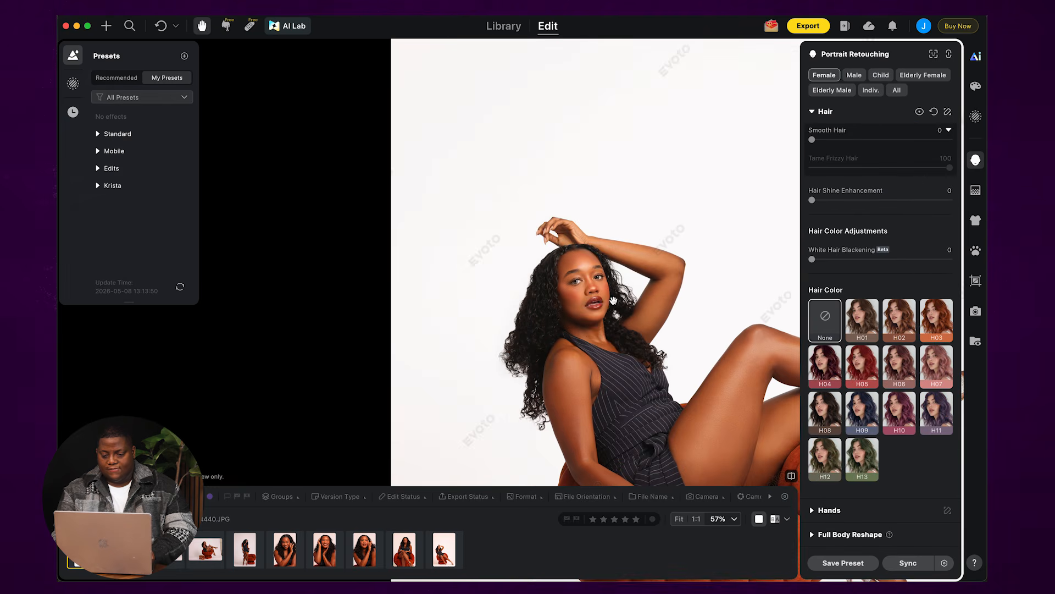
left_click_drag(501, 177, 446, 154)
scroll(447, 155, "down", 1)
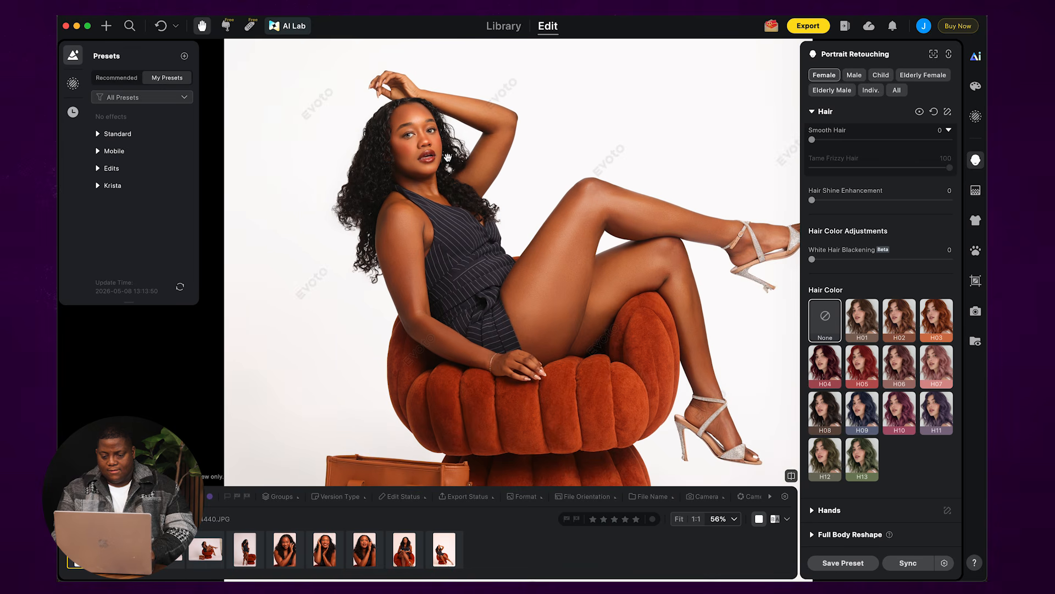
scroll(451, 165, "down", 3)
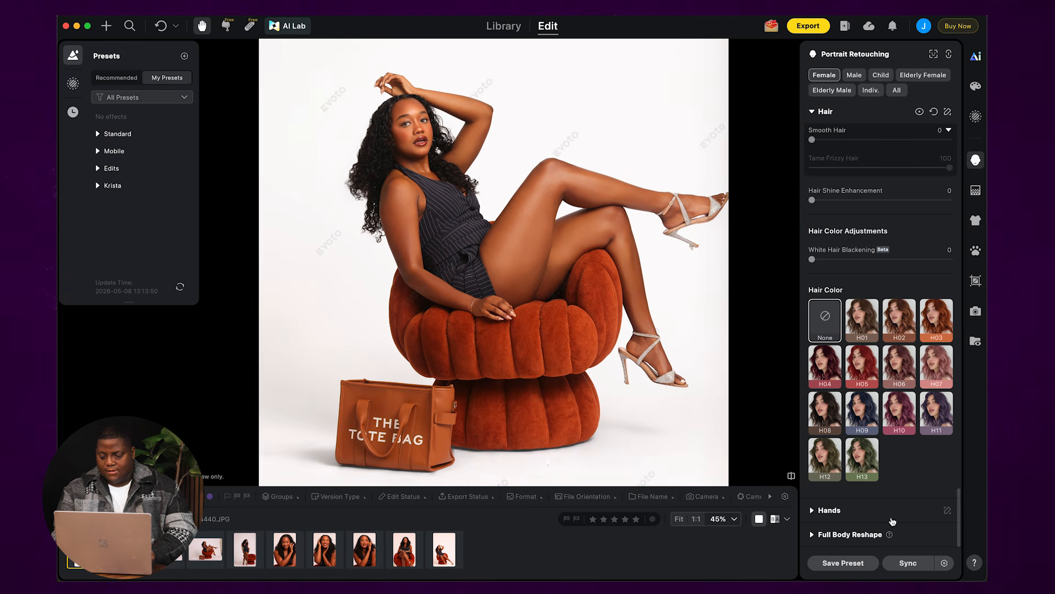
left_click(865, 536)
scroll(854, 493, "down", 7)
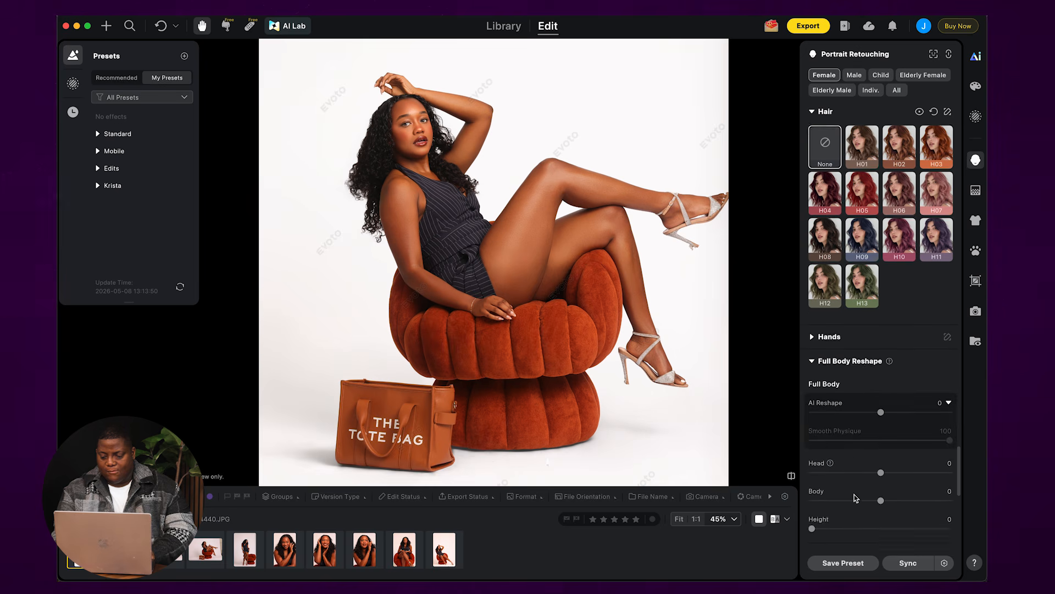
scroll(854, 497, "up", 8)
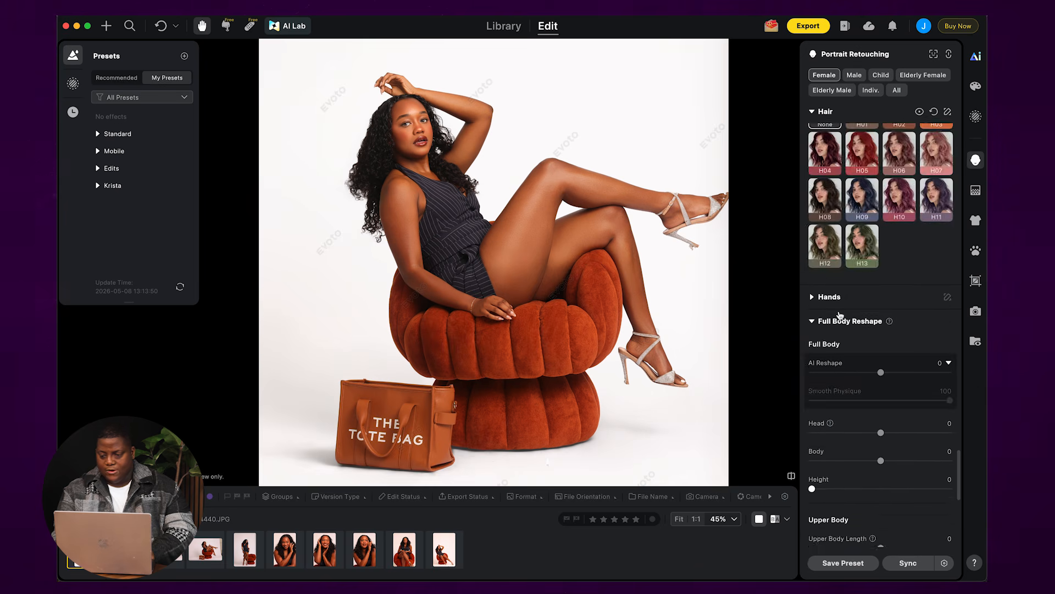
scroll(840, 315, "down", 7)
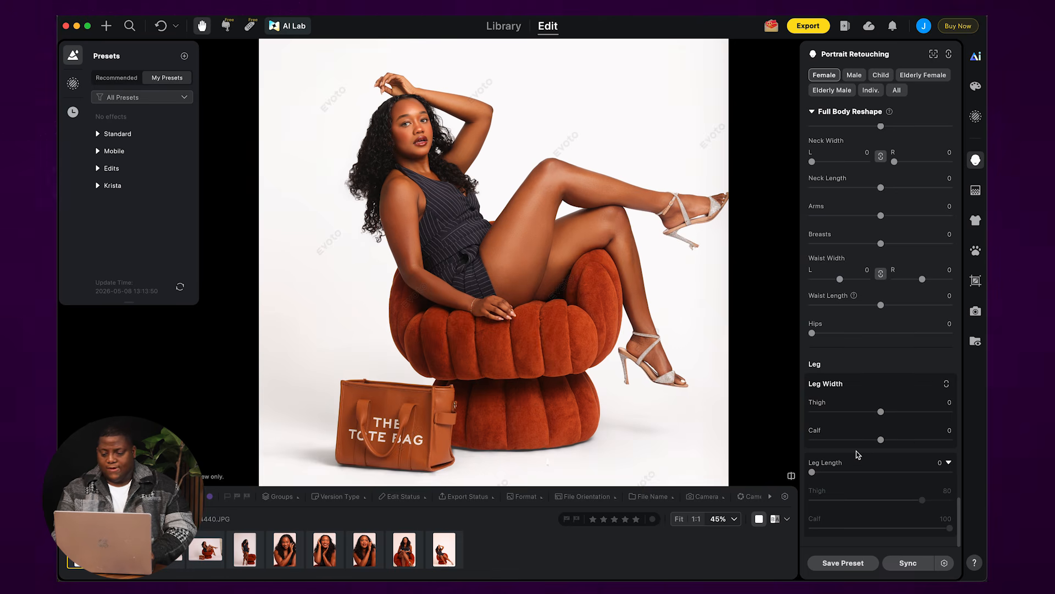
scroll(841, 359, "up", 10)
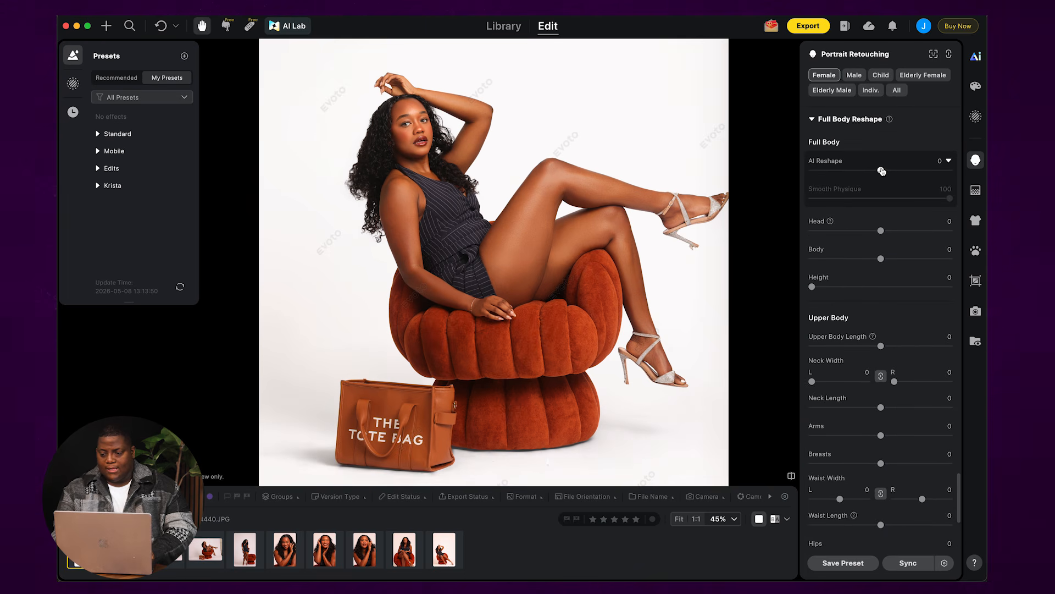
left_click_drag(881, 171, 850, 183)
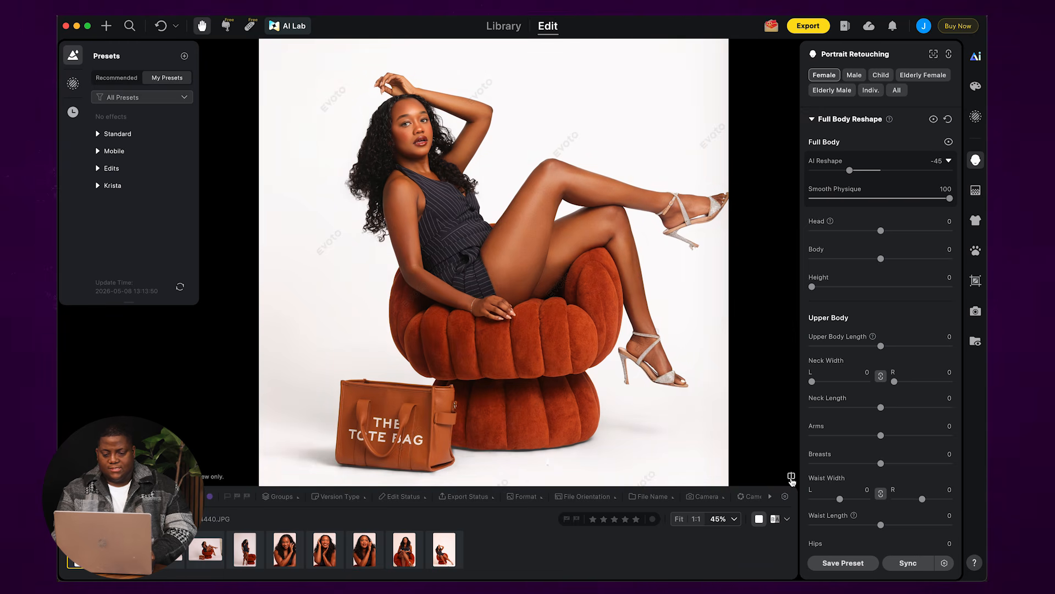
left_click_drag(791, 479, 791, 480)
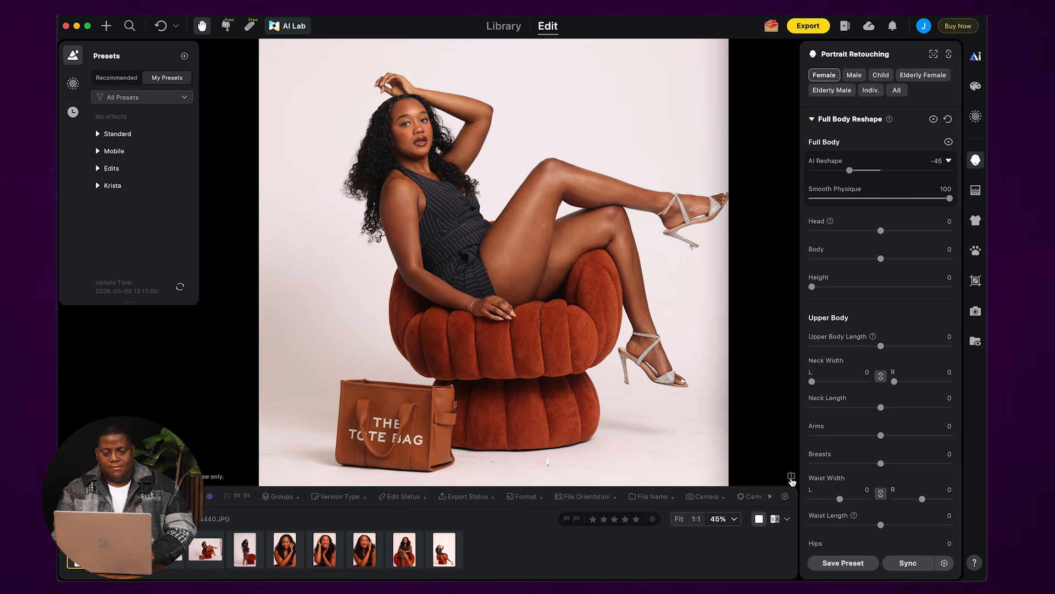
left_click_drag(792, 481, 792, 480)
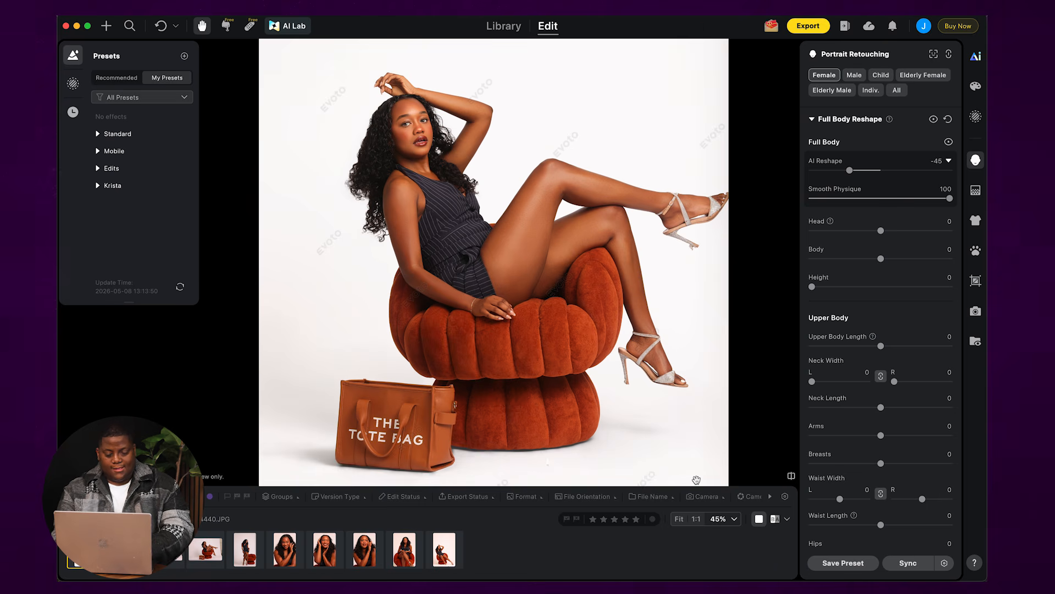
Copy the current effects, keeping all adjustment groups except Crop & Rotate.
key("super+c")
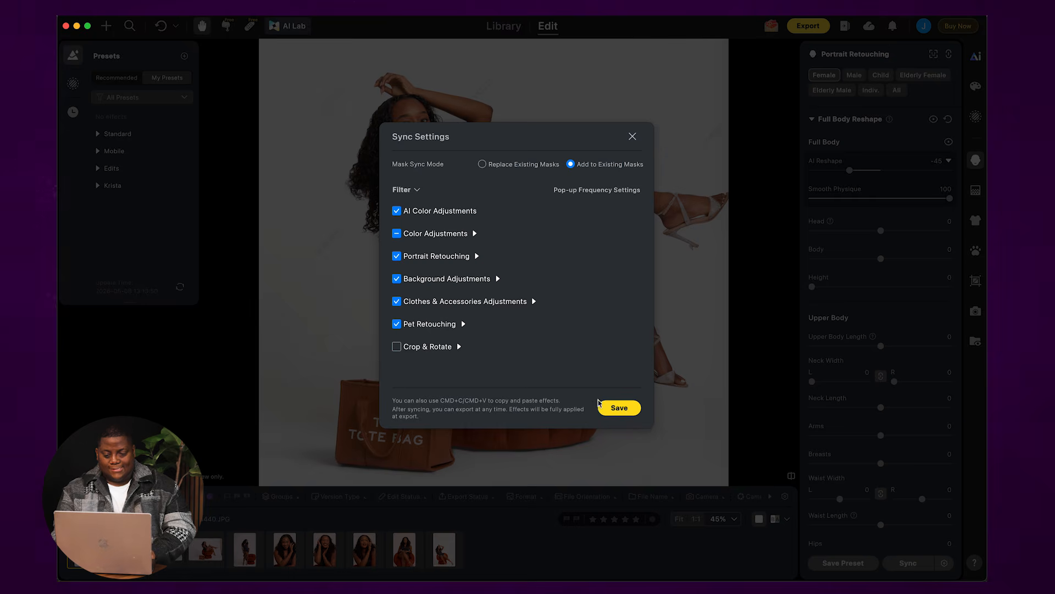
left_click(610, 408)
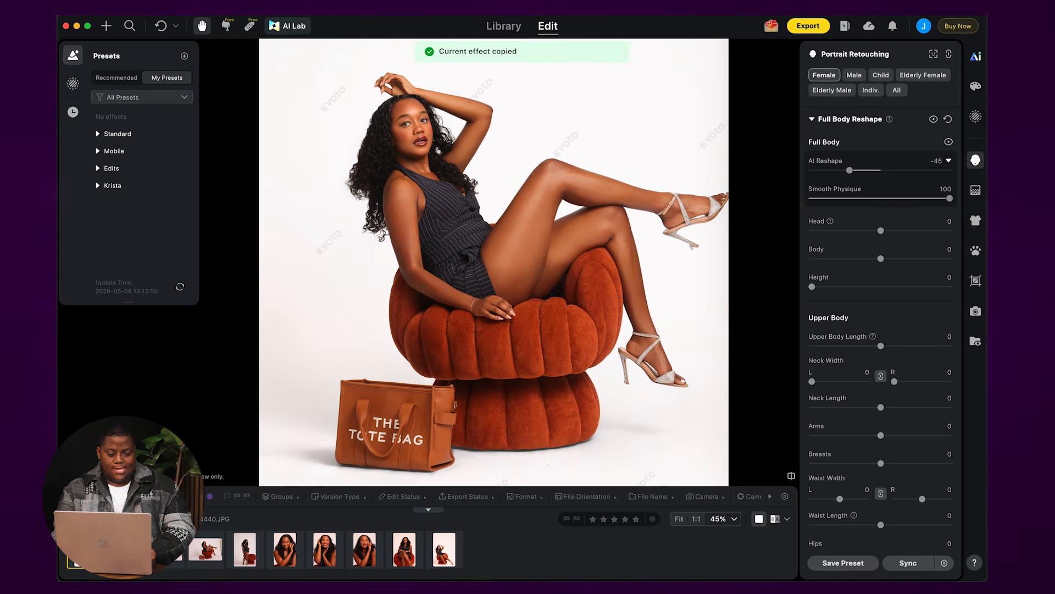
Select the other photos in the filmstrip and paste the copied effects onto them, zooming in to check the result.
left_click(445, 560, "shift")
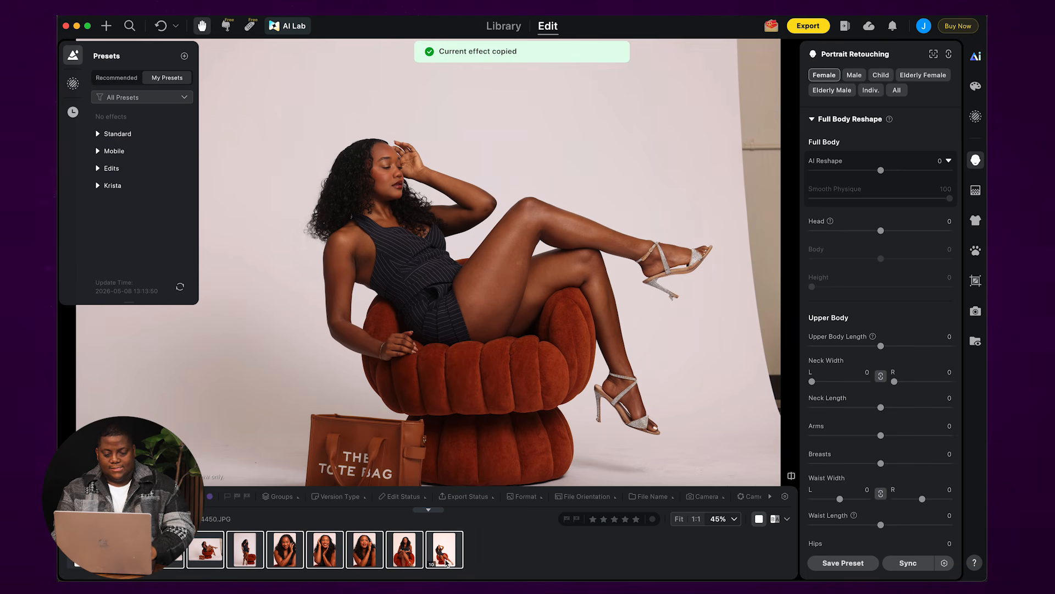
scroll(399, 314, "down", 3)
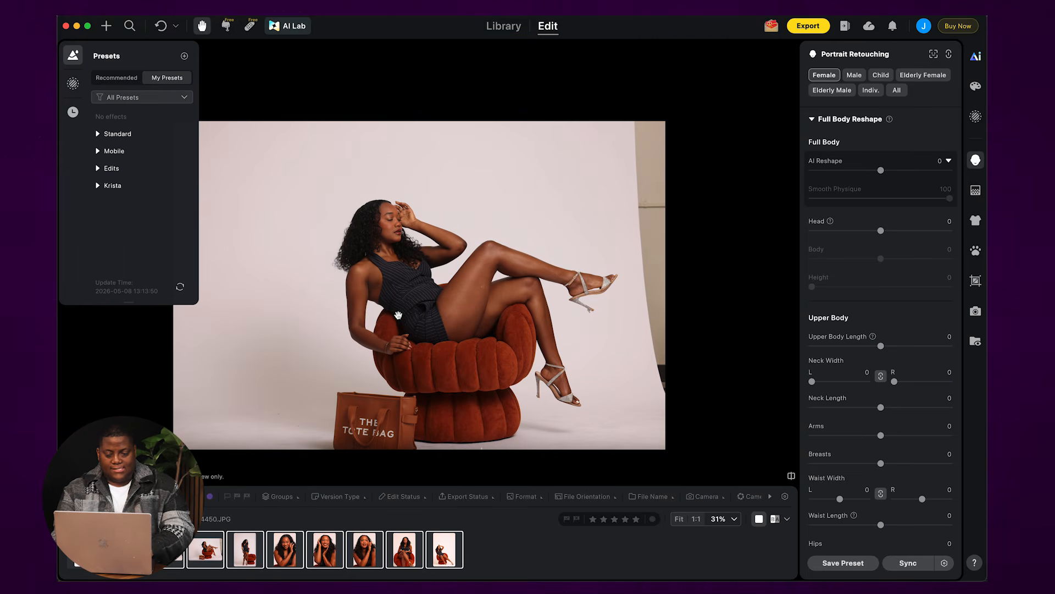
key("super+v")
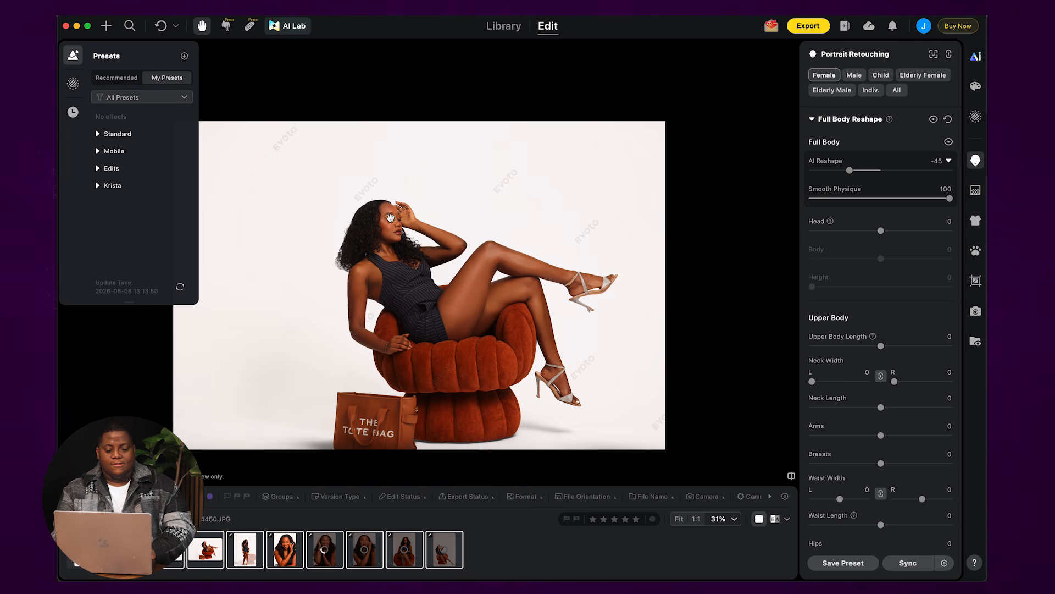
scroll(388, 215, "up", 5)
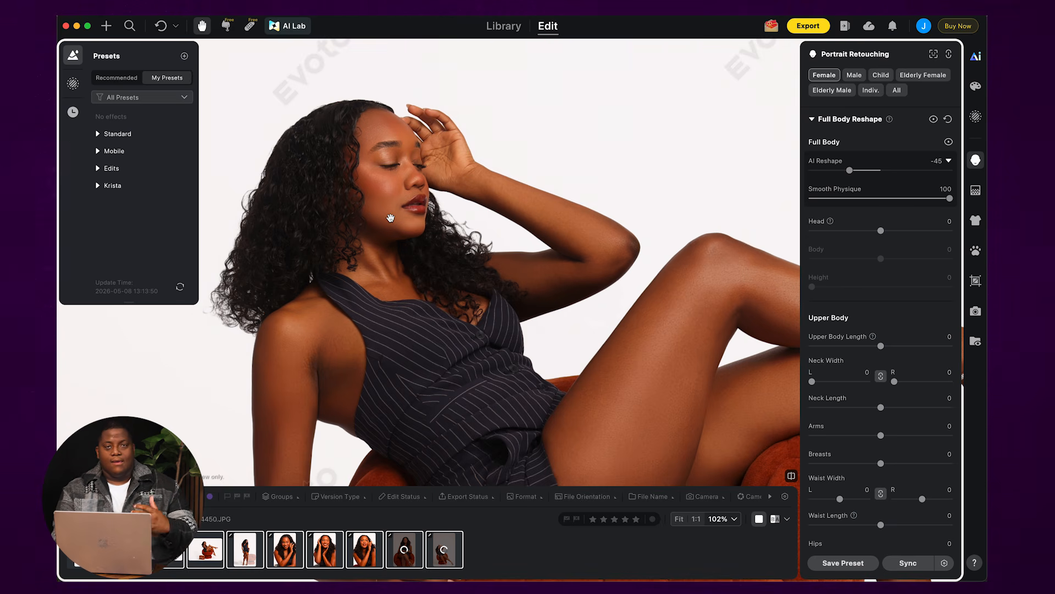
scroll(390, 218, "down", 10)
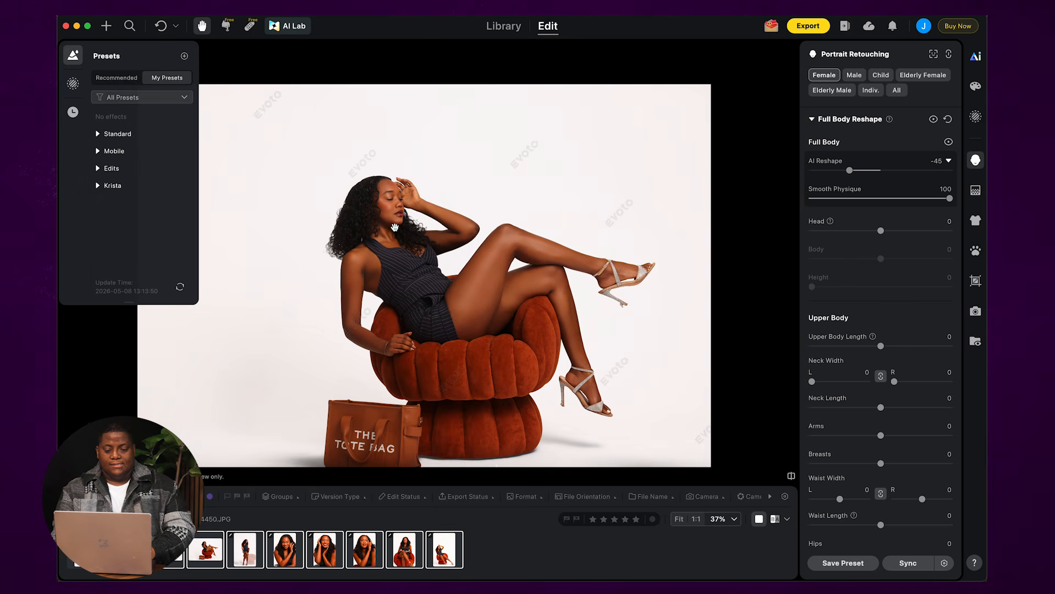
Open other photos in the filmstrip and compare each before and after the pasted effects.
left_click(166, 550)
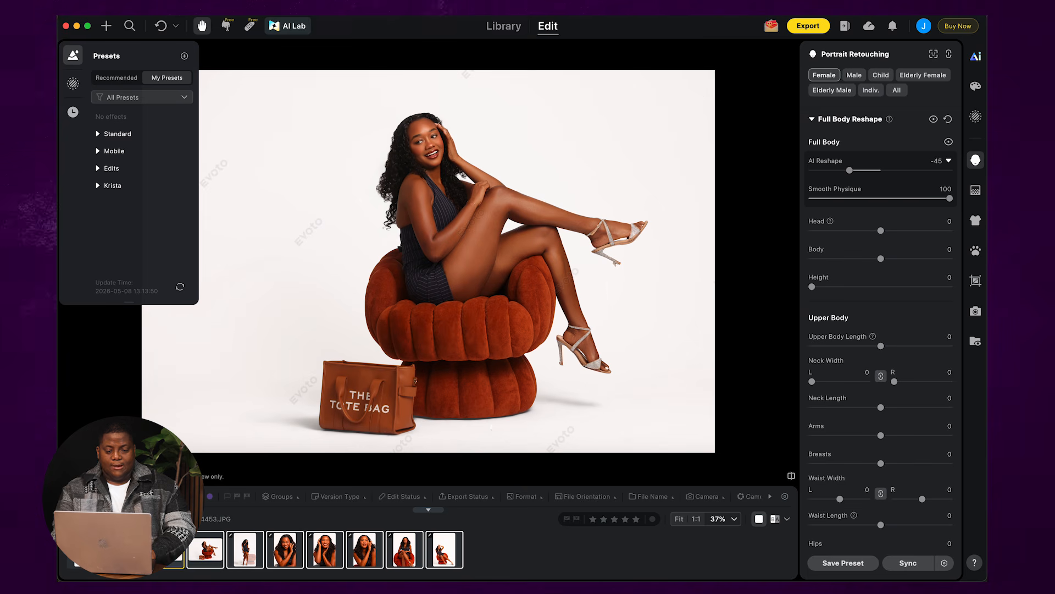
left_click(204, 555)
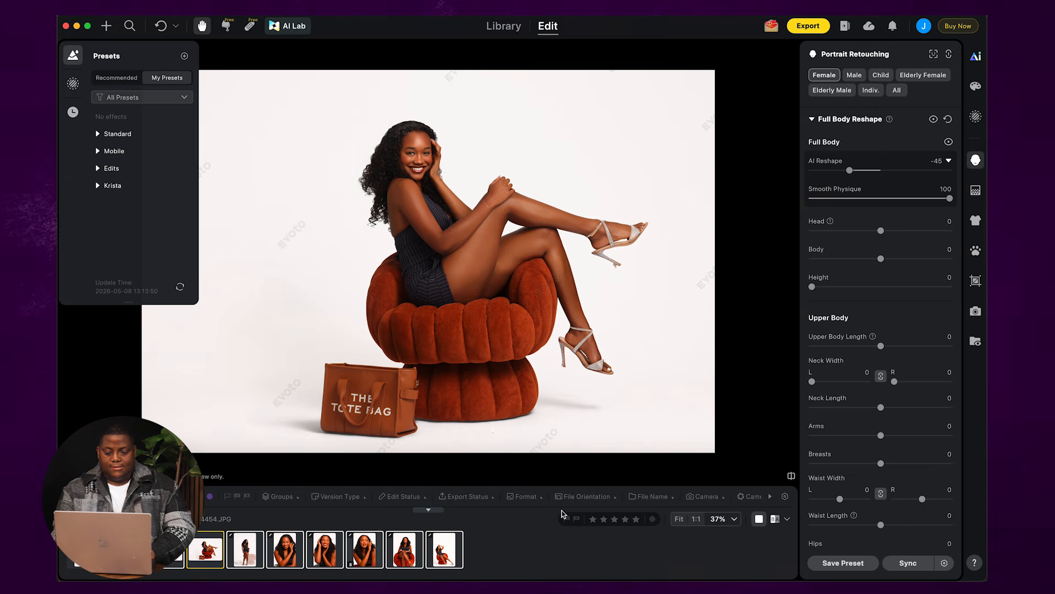
left_click(792, 477)
left_click(790, 477)
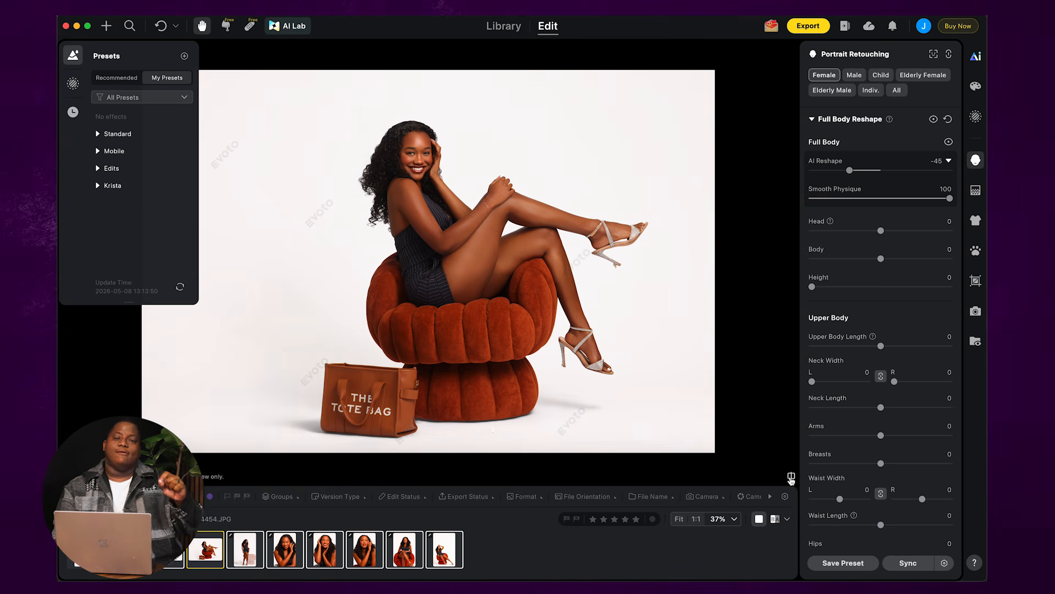
left_click(791, 477)
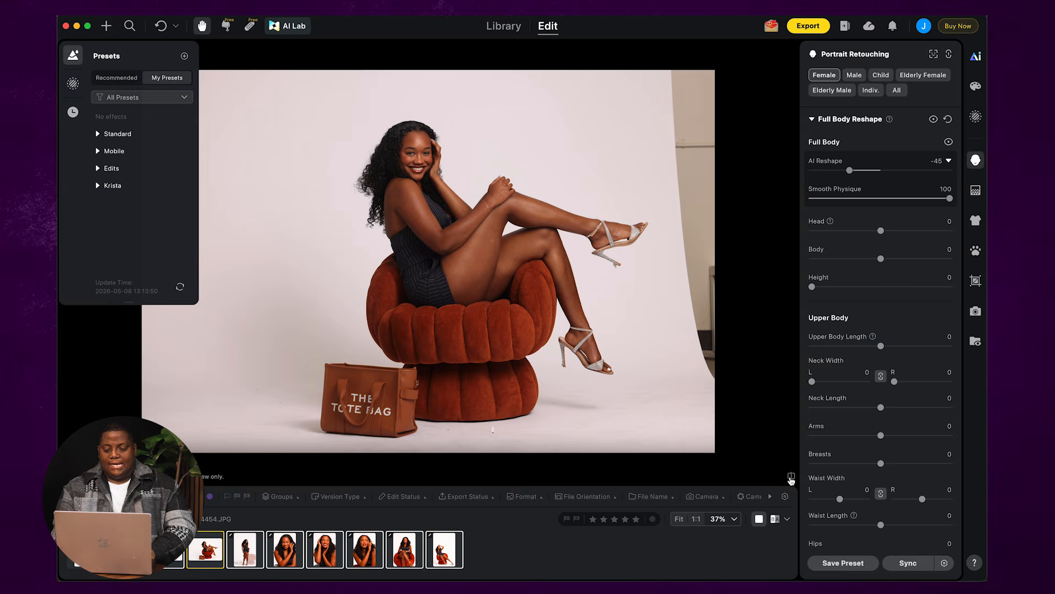
left_click(791, 477)
left_click(791, 477)
left_click(791, 477)
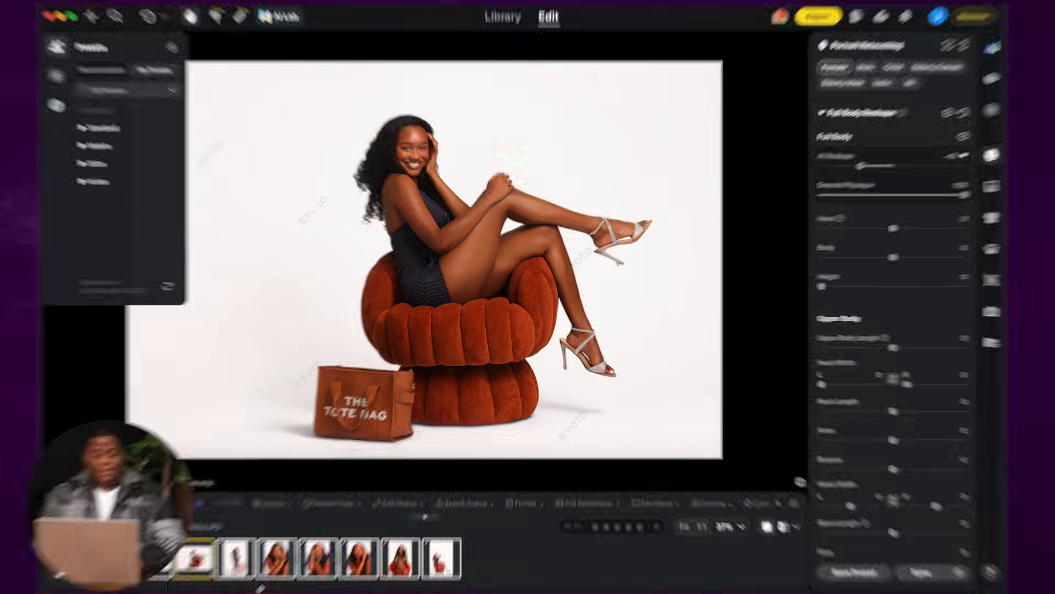